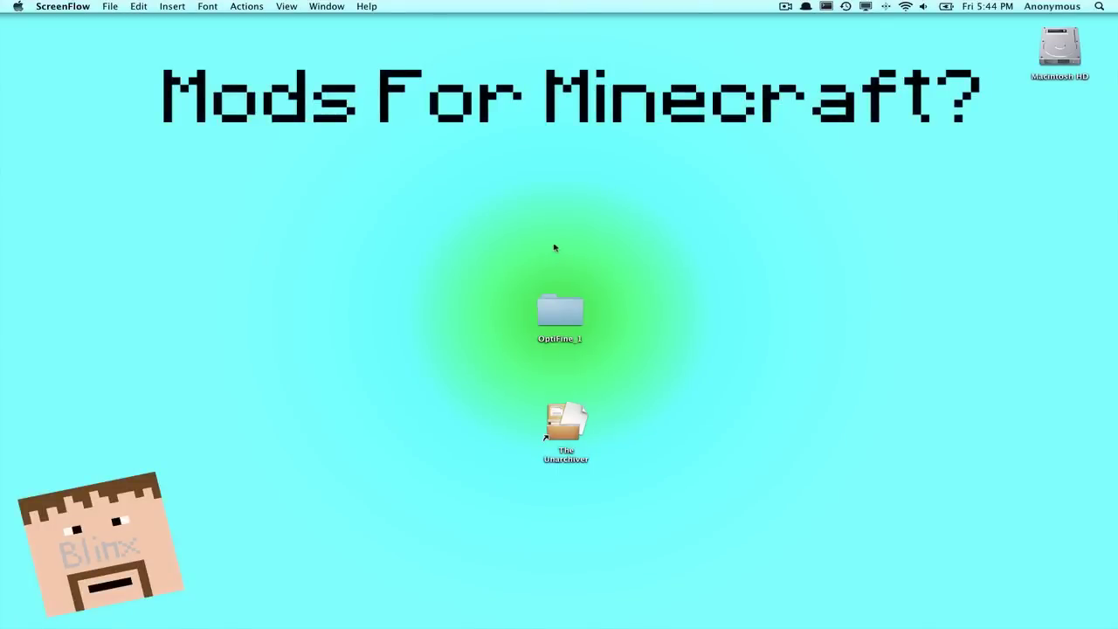
# Select and deselect the OptiFine_1 folder and The Unarchiver app on the desktop
pyautogui.moveTo(149, 55)
pyautogui.mouseDown()
pyautogui.moveTo(879, 150)
pyautogui.moveTo(973, 148)
pyautogui.mouseUp()
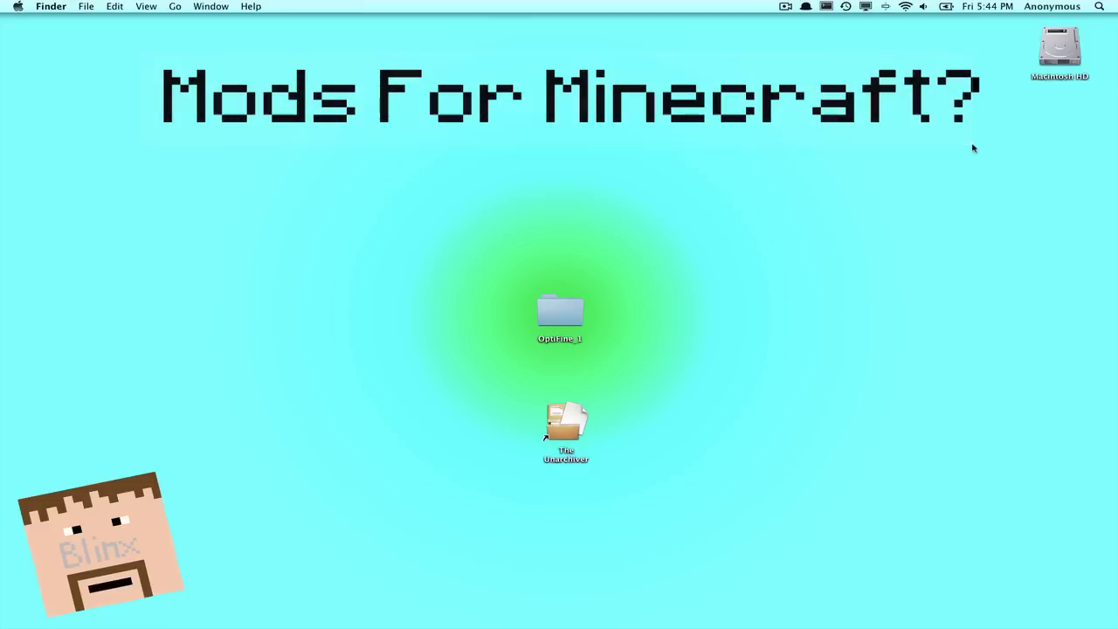
pyautogui.click(541, 313)
pyautogui.click(620, 313)
pyautogui.click(574, 311)
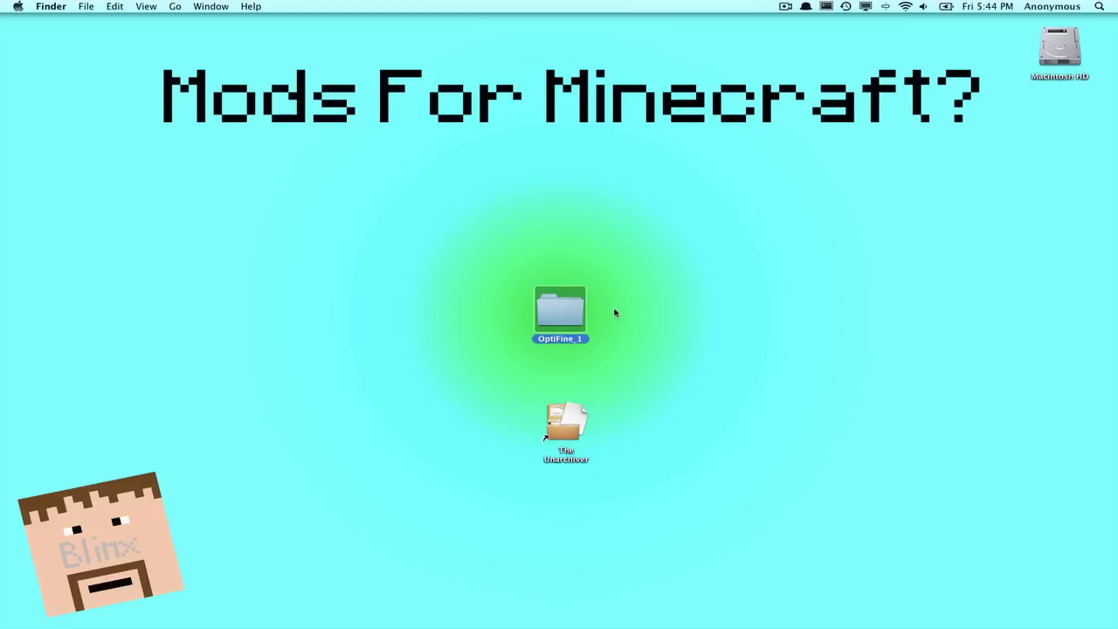
pyautogui.click(613, 312)
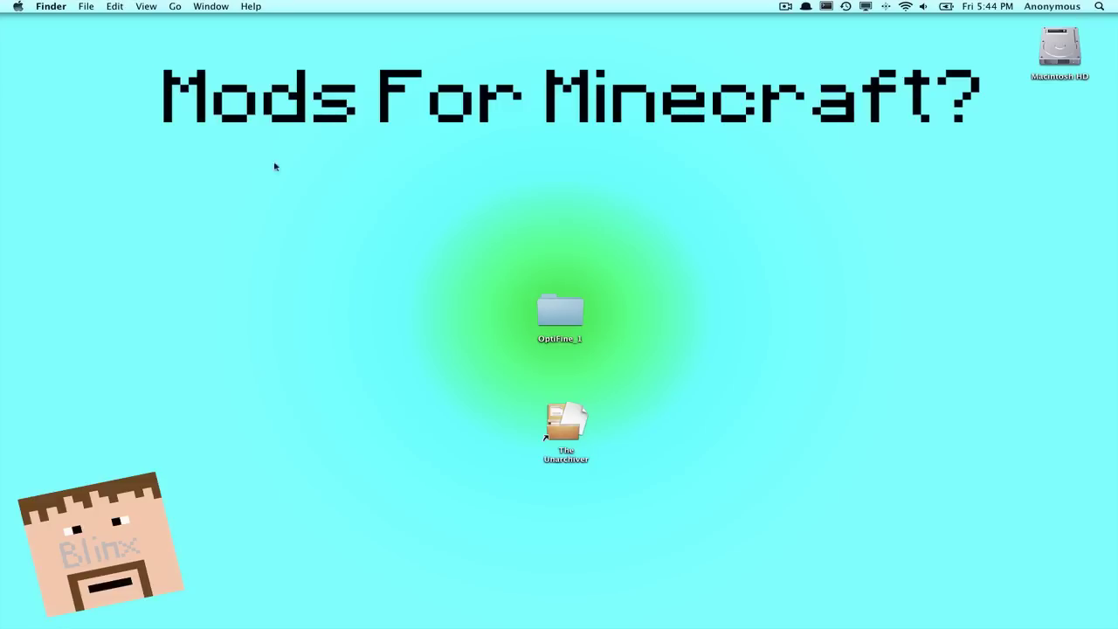
pyautogui.click(559, 314)
pyautogui.click(609, 319)
pyautogui.click(560, 311)
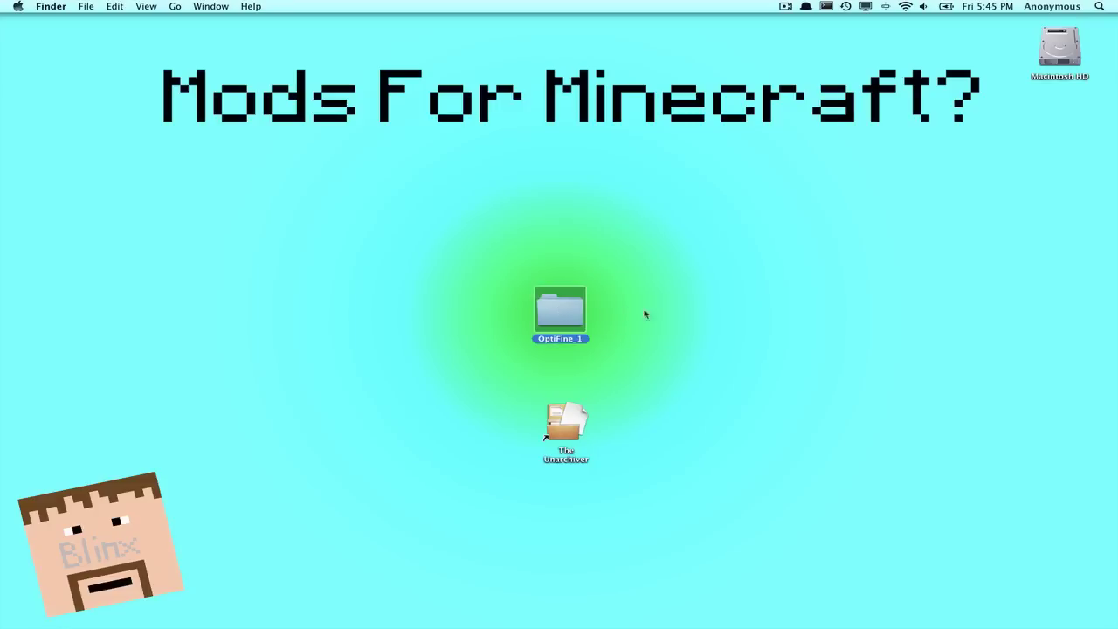
pyautogui.click(695, 314)
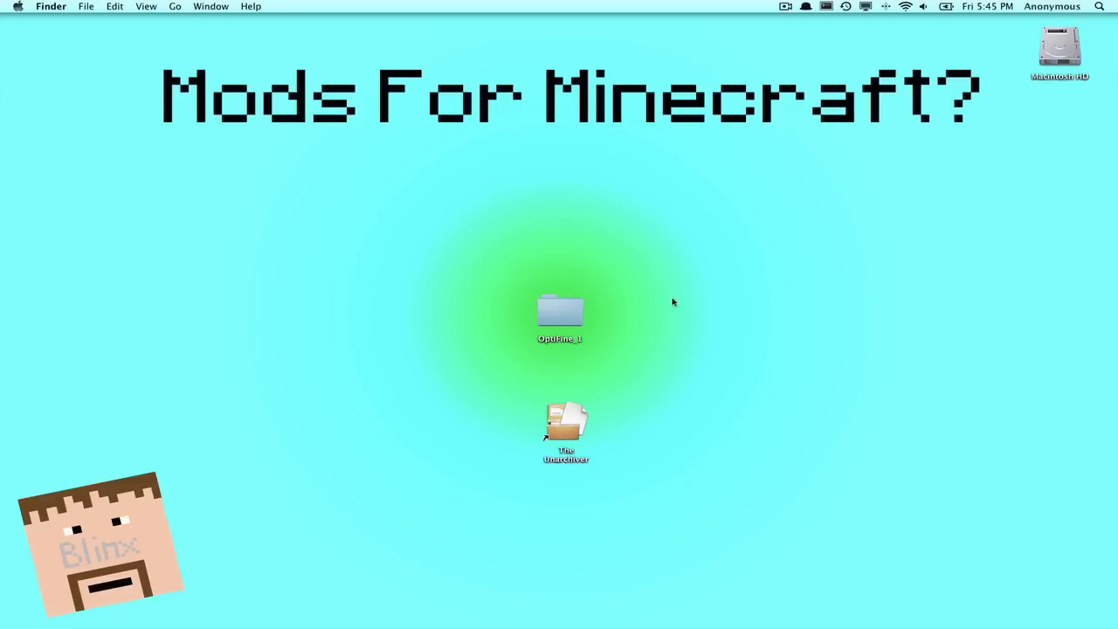
pyautogui.click(573, 423)
pyautogui.moveTo(610, 484)
pyautogui.mouseDown()
pyautogui.moveTo(474, 381)
pyautogui.moveTo(698, 553)
pyautogui.mouseUp()
pyautogui.click(513, 375)
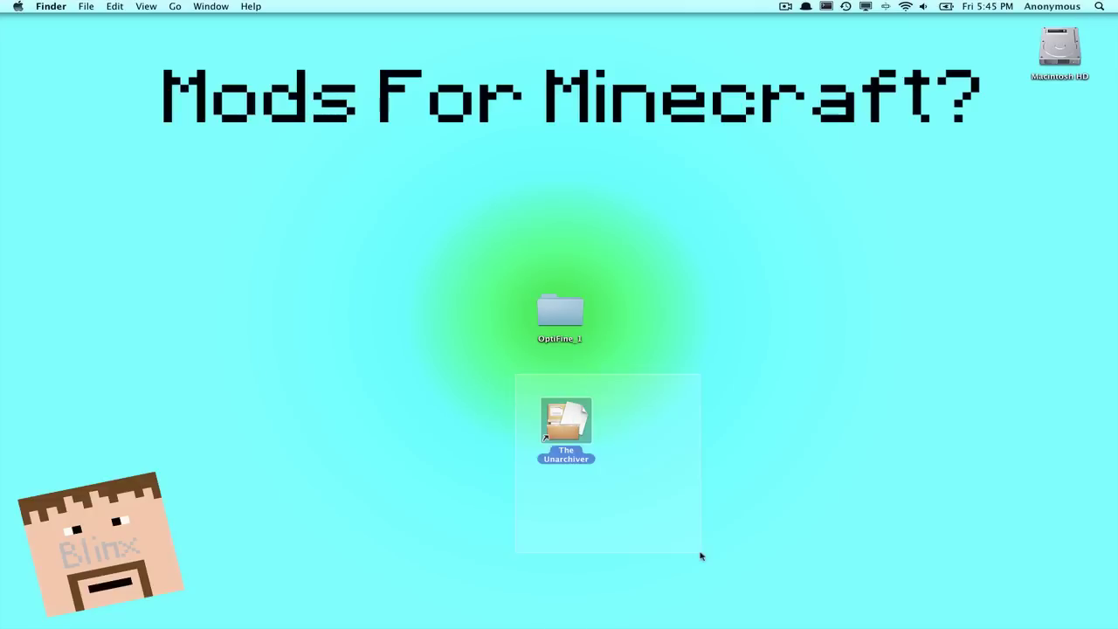
pyautogui.click(704, 544)
pyautogui.moveTo(616, 483)
pyautogui.mouseDown()
pyautogui.moveTo(504, 377)
pyautogui.moveTo(611, 481)
pyautogui.mouseUp()
pyautogui.click(611, 481)
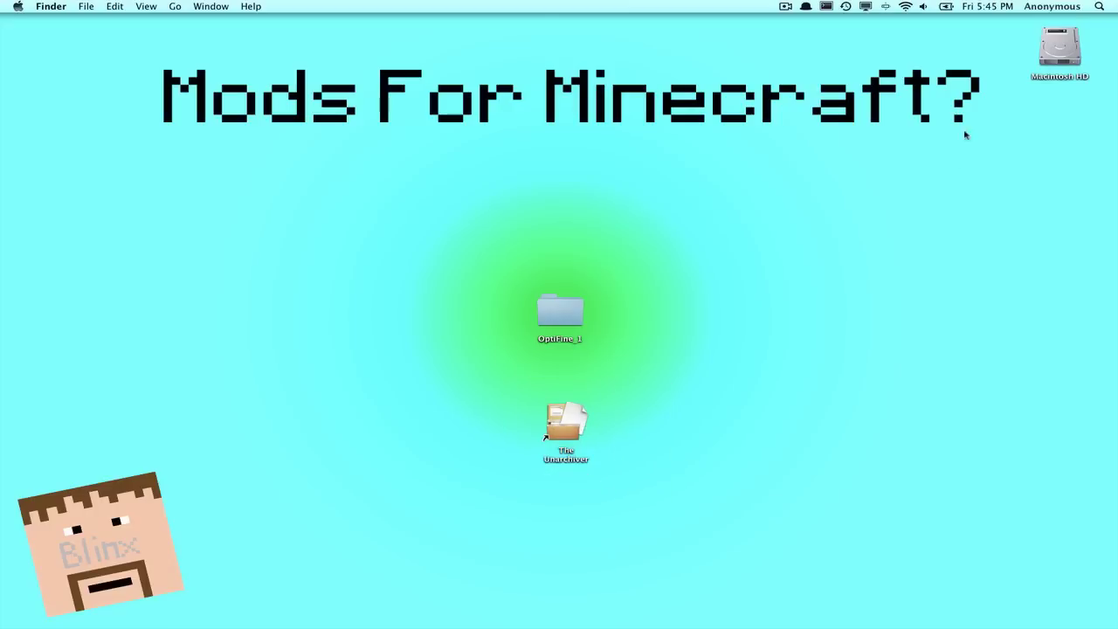
# Open the Macintosh HD disk window and move it out of the way
pyautogui.click(1053, 53)
pyautogui.doubleClick(1053, 53)
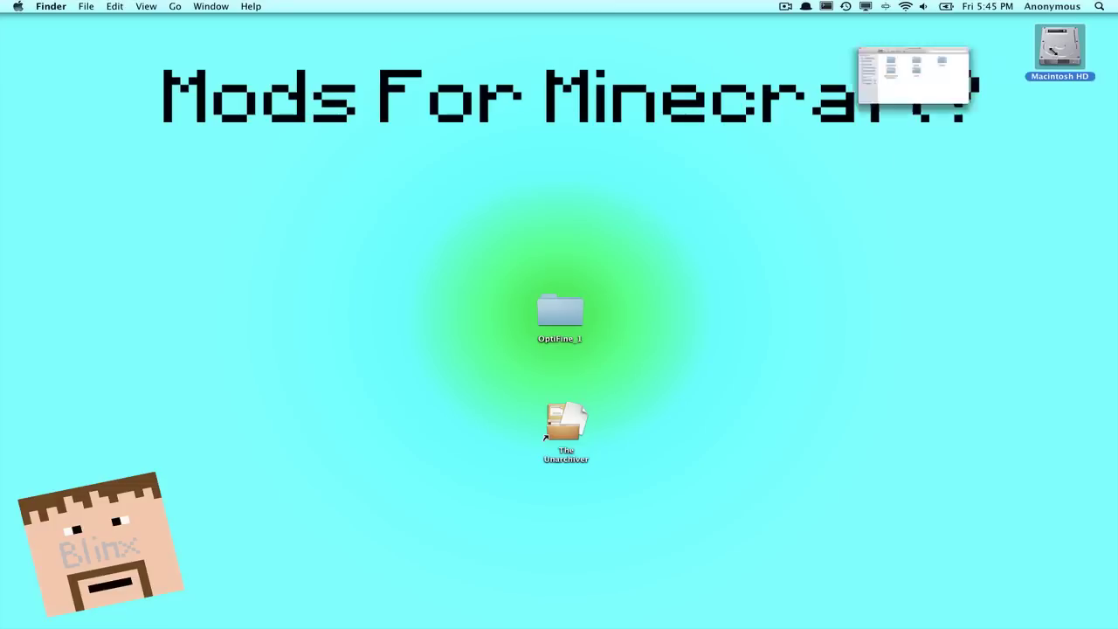
pyautogui.moveTo(425, 69)
pyautogui.mouseDown()
pyautogui.moveTo(386, 38)
pyautogui.moveTo(313, 35)
pyautogui.mouseUp()
pyautogui.click(577, 322)
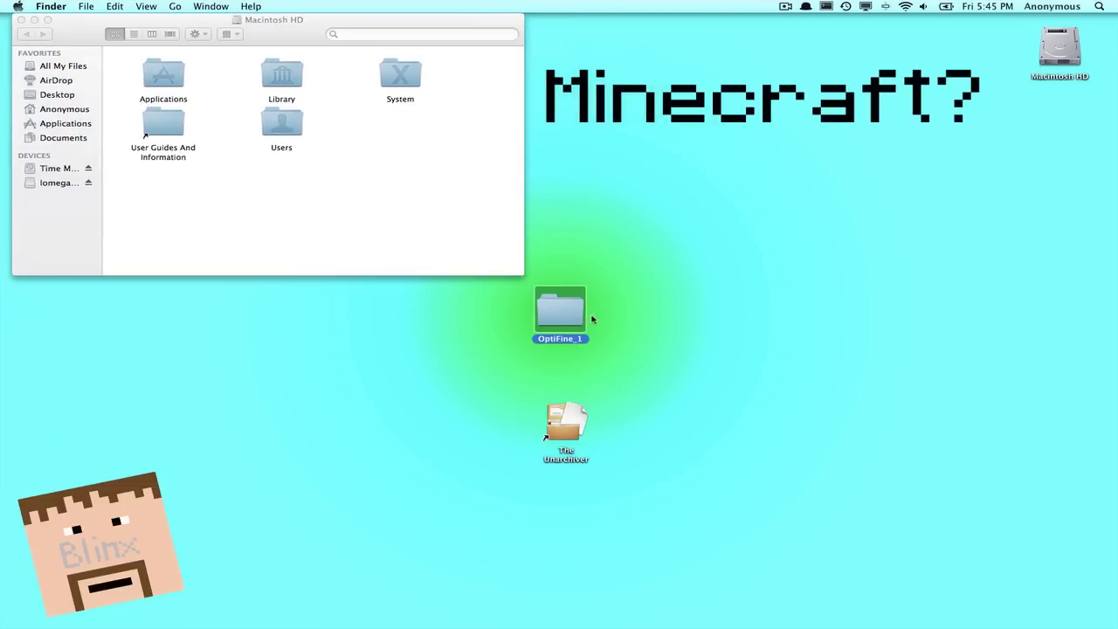
pyautogui.click(599, 318)
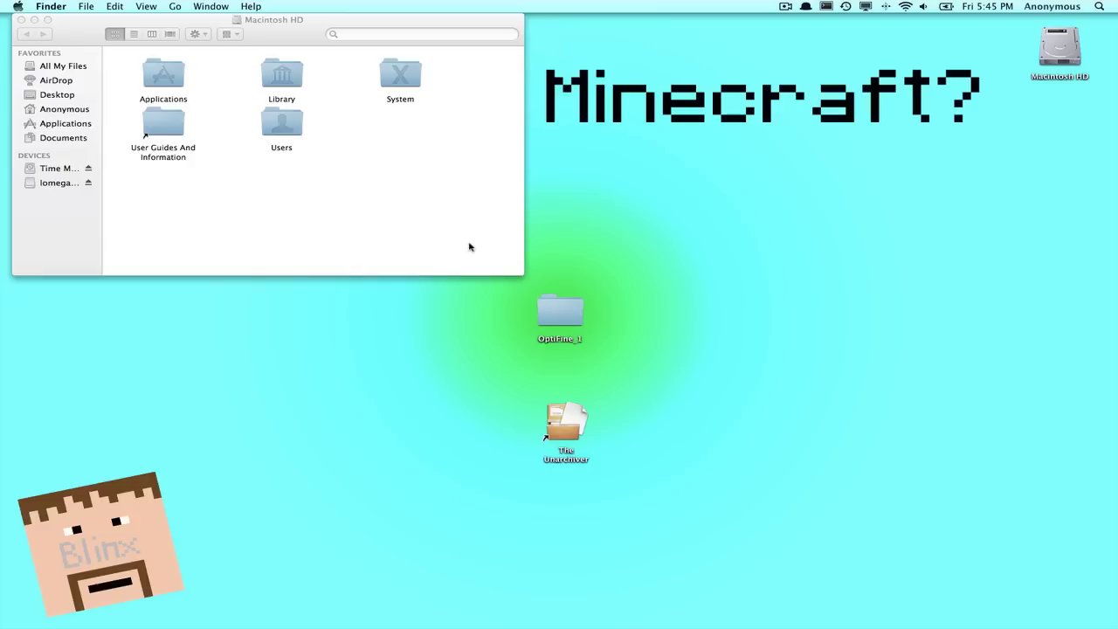
pyautogui.click(556, 306)
pyautogui.click(644, 314)
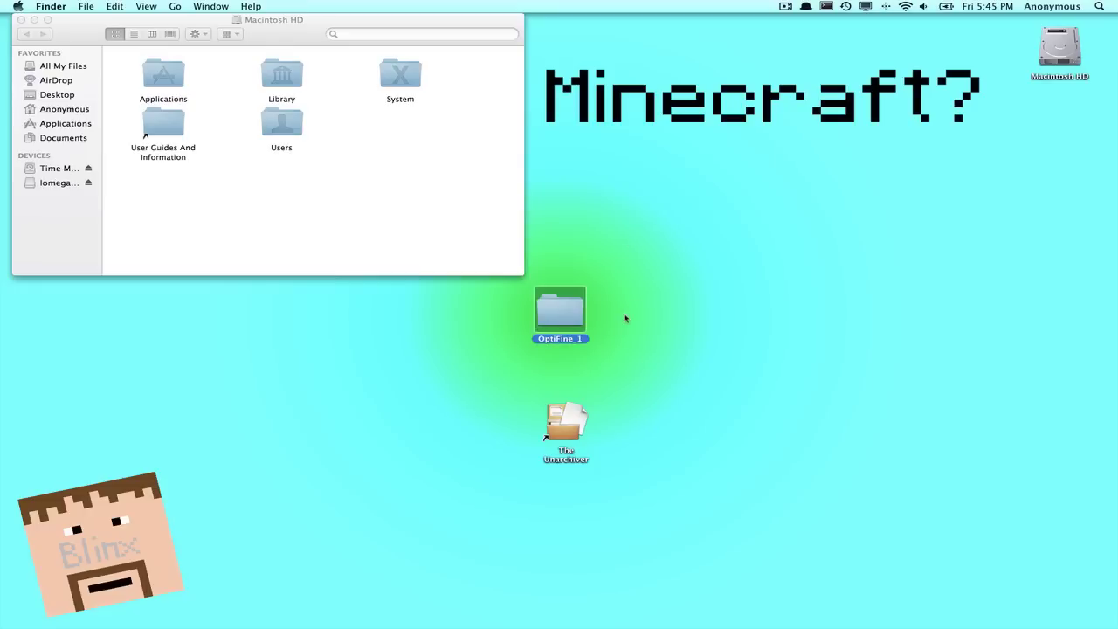
pyautogui.click(597, 303)
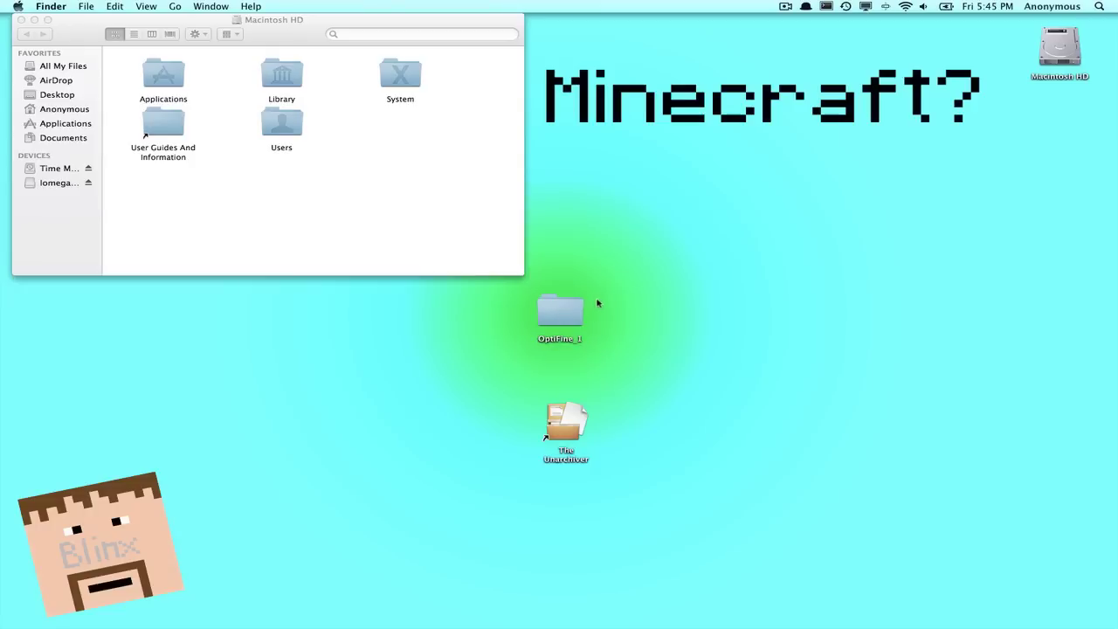
pyautogui.click(458, 222)
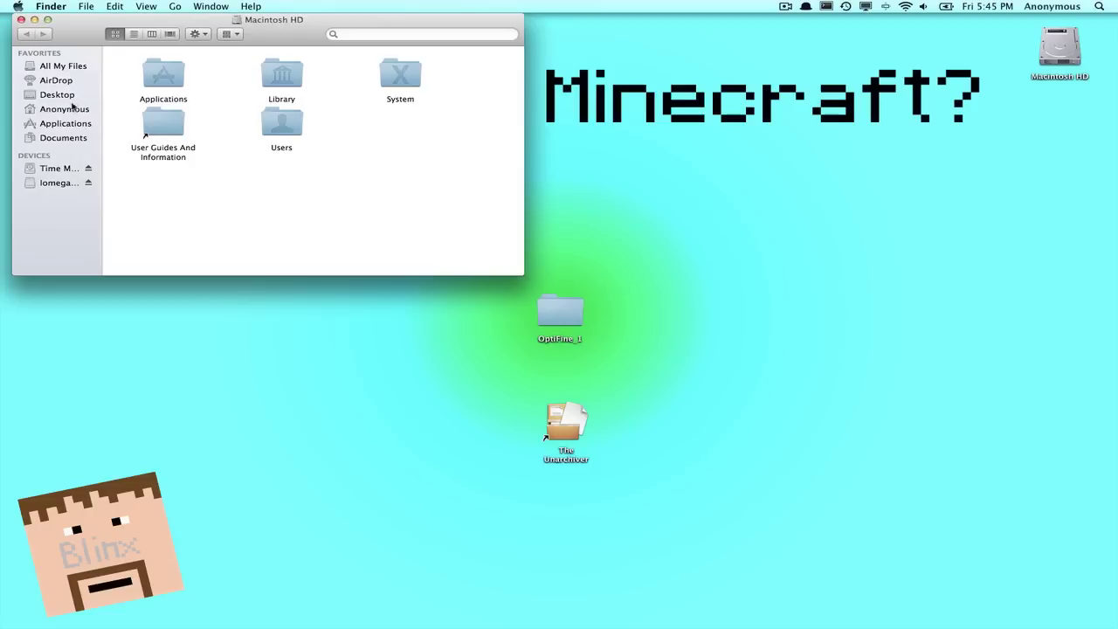
# Go from the home folder through Library › Application Support › minecraft into bin
pyautogui.click(30, 114)
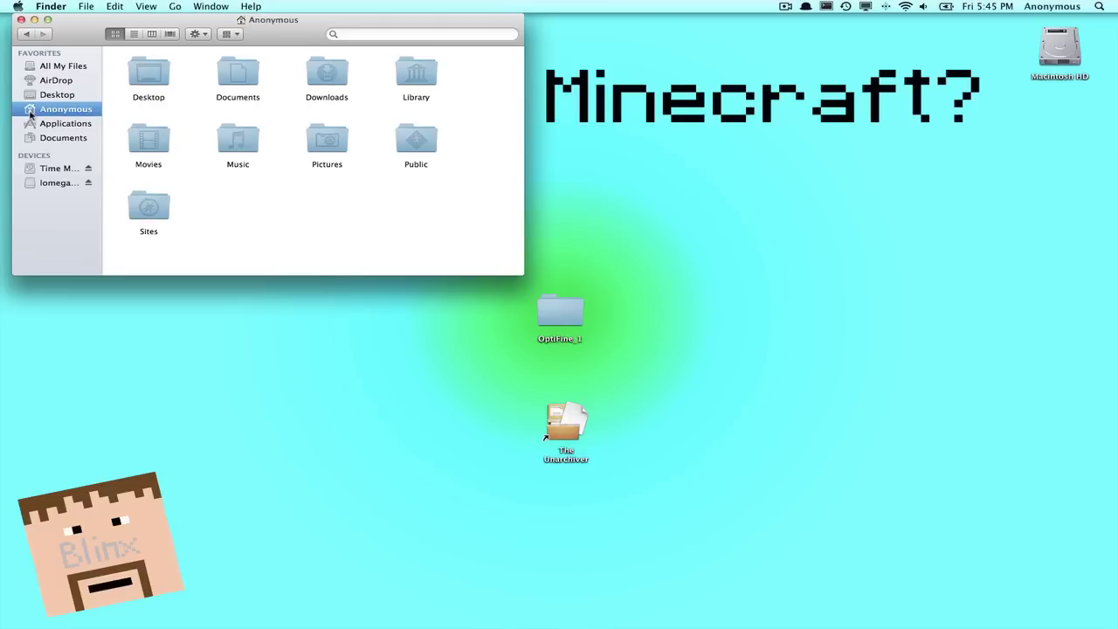
pyautogui.doubleClick(419, 72)
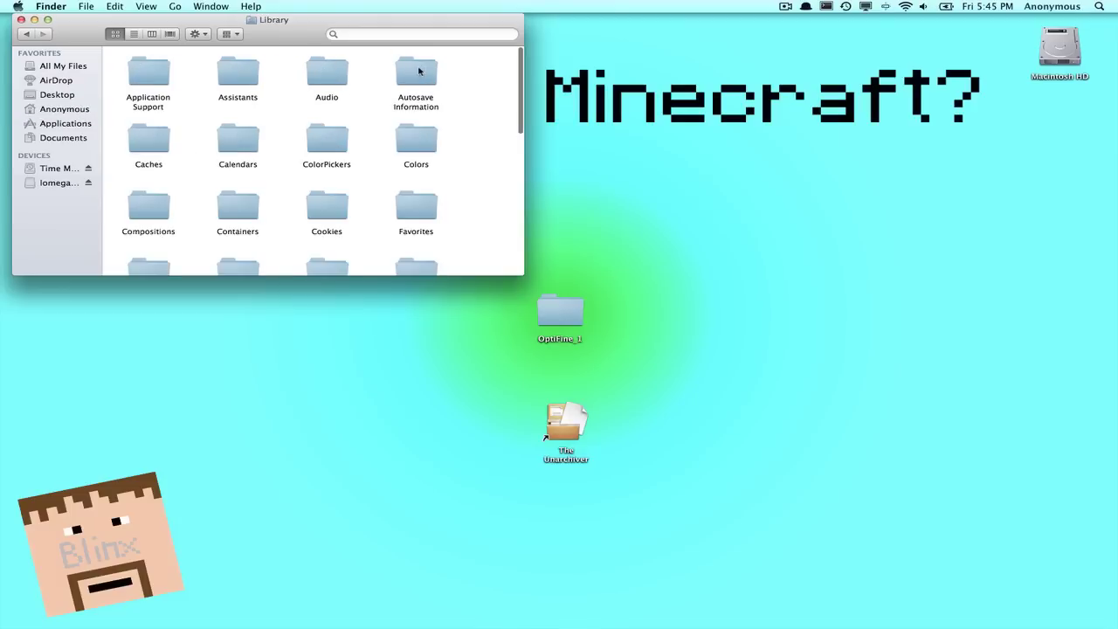
pyautogui.click(150, 102)
pyautogui.doubleClick(152, 83)
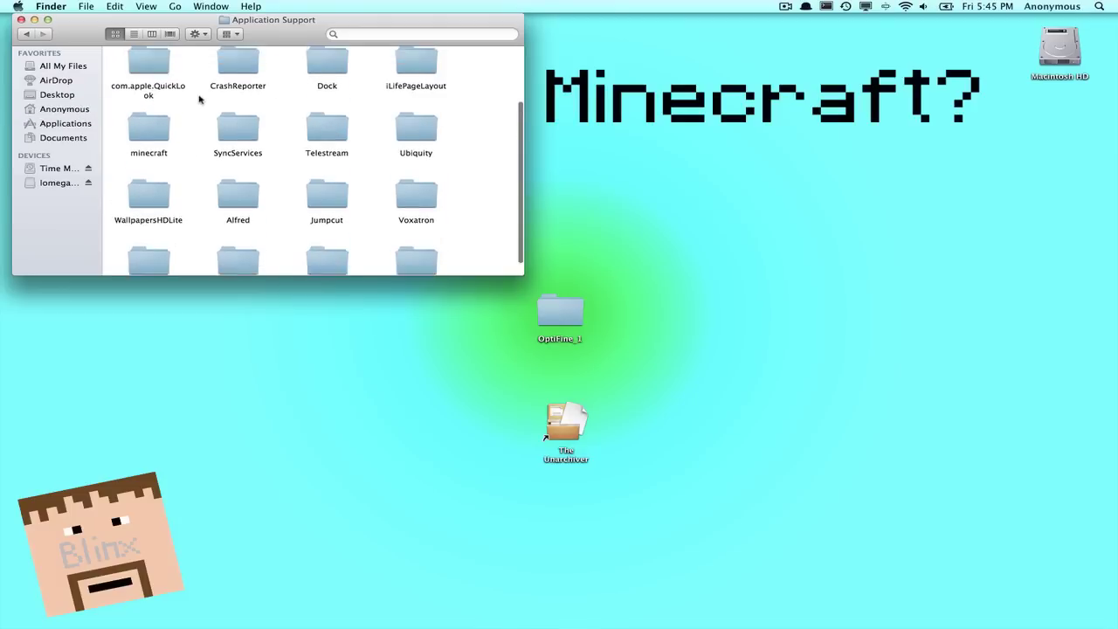
pyautogui.scroll(2, 199, 99)
pyautogui.scroll(-1, 199, 100)
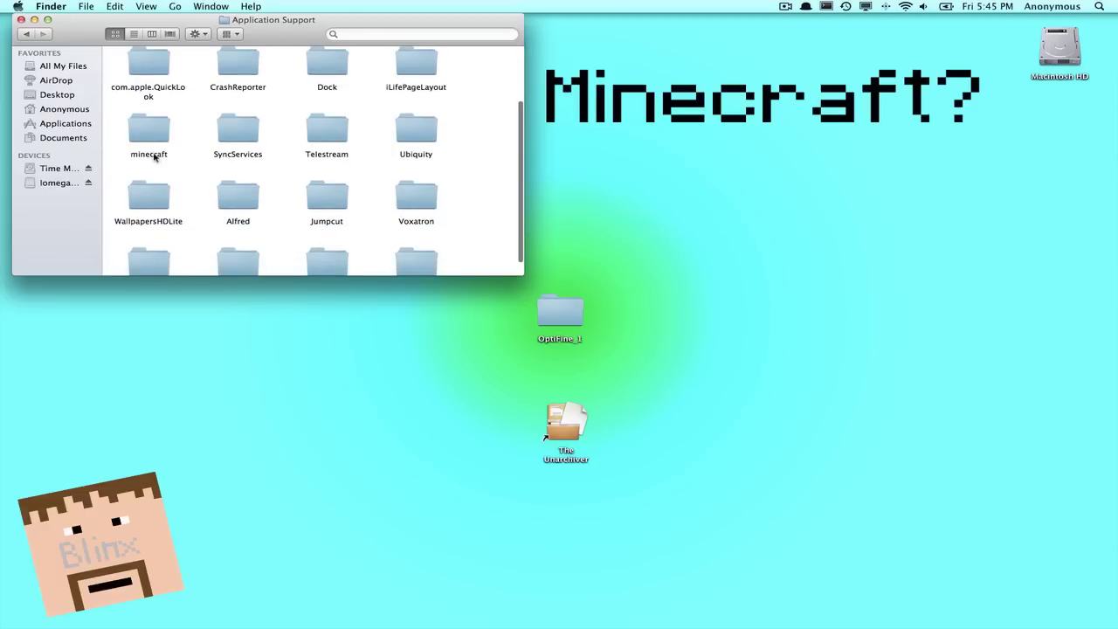
pyautogui.click(157, 154)
pyautogui.doubleClick(154, 137)
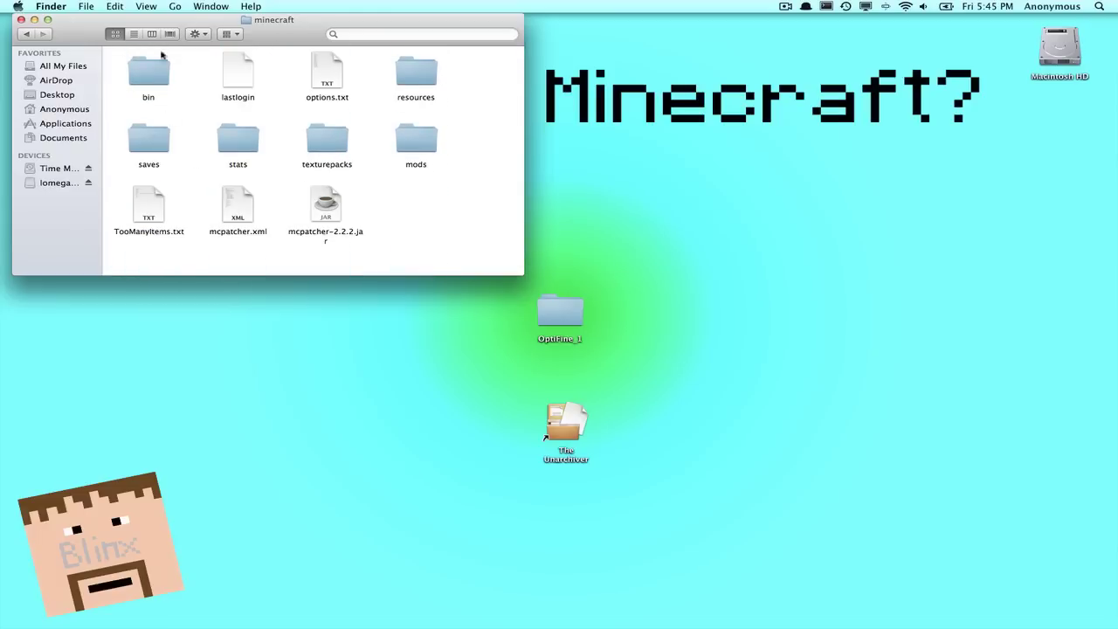
pyautogui.moveTo(167, 16); pyautogui.dragTo(172, 18)
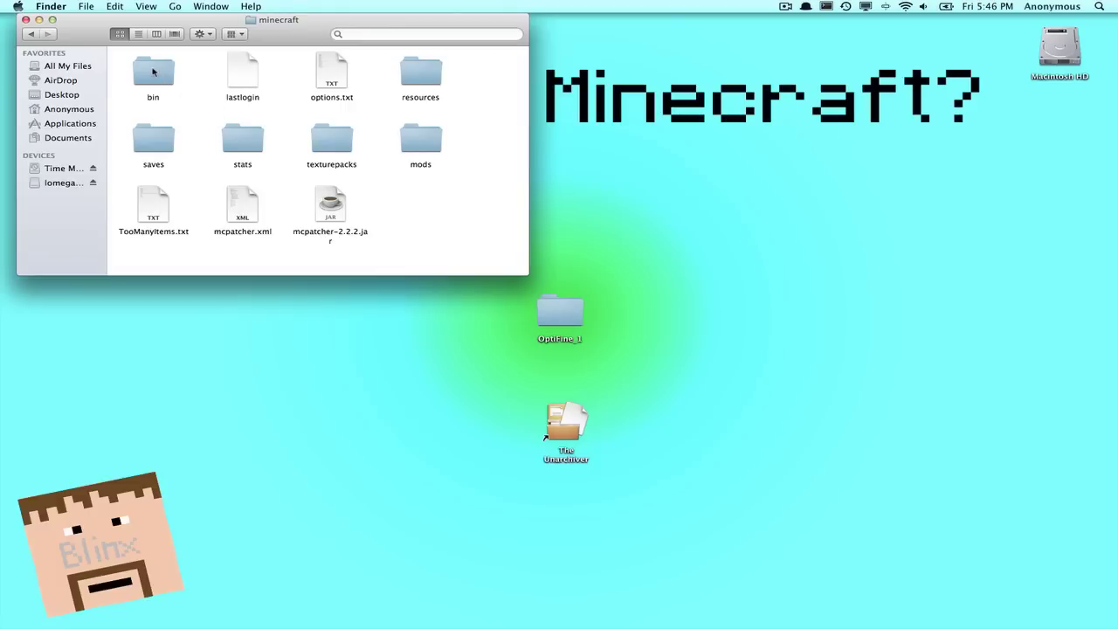
pyautogui.doubleClick(153, 72)
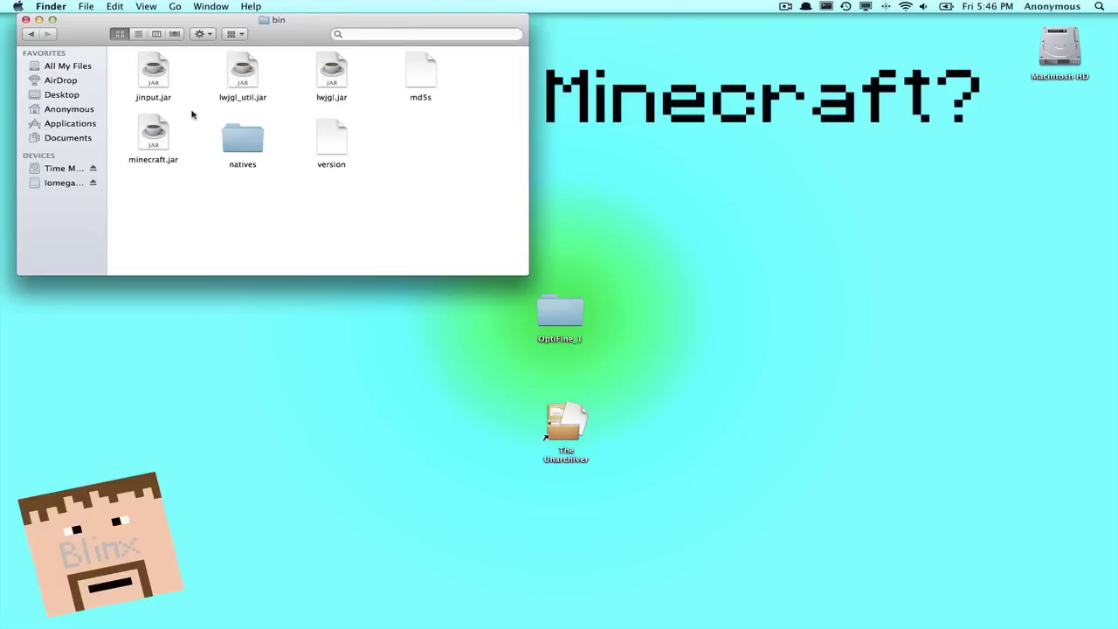
# Extract minecraft.jar with Open With › The Unarchiver, then select the new minecraft folder
pyautogui.click(144, 146)
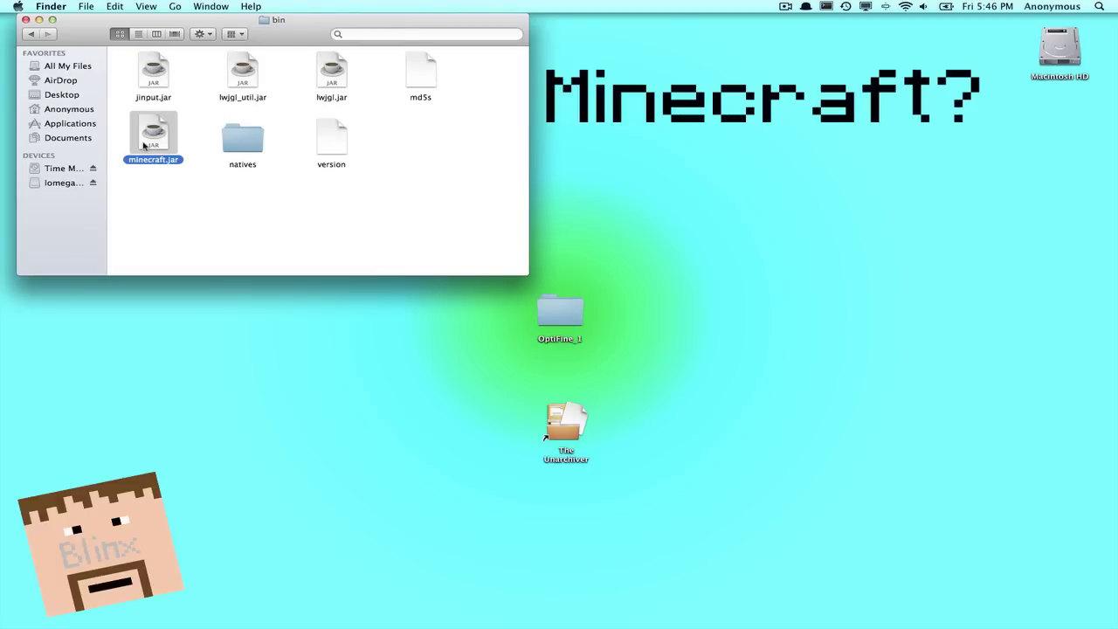
pyautogui.click(190, 145)
pyautogui.click(156, 138)
pyautogui.rightClick(154, 133)
pyautogui.moveTo(170, 149)
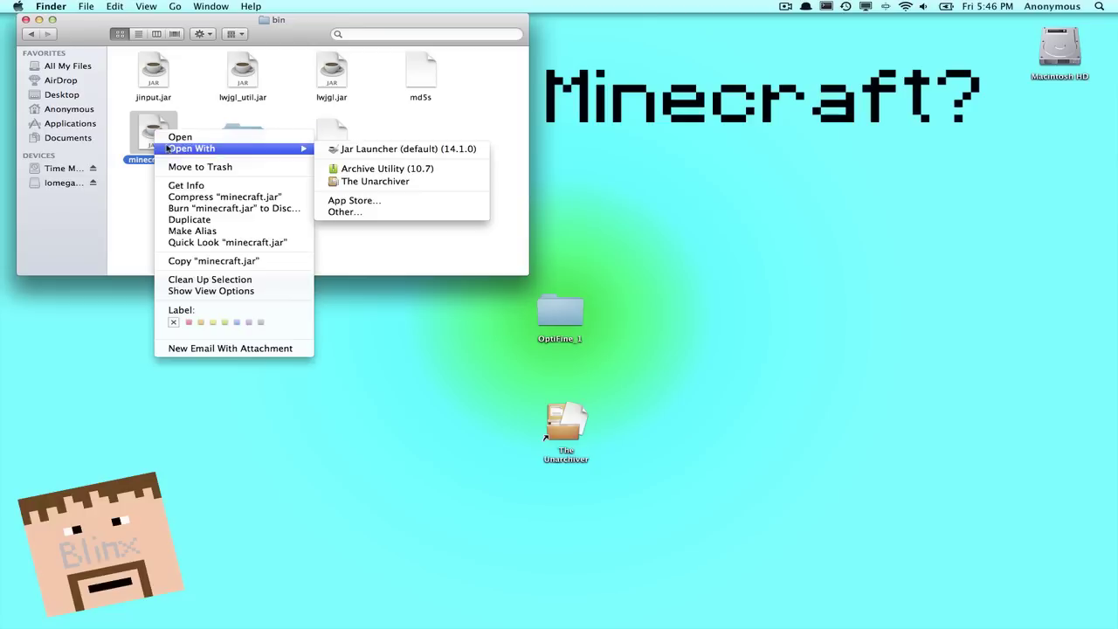
pyautogui.click(372, 183)
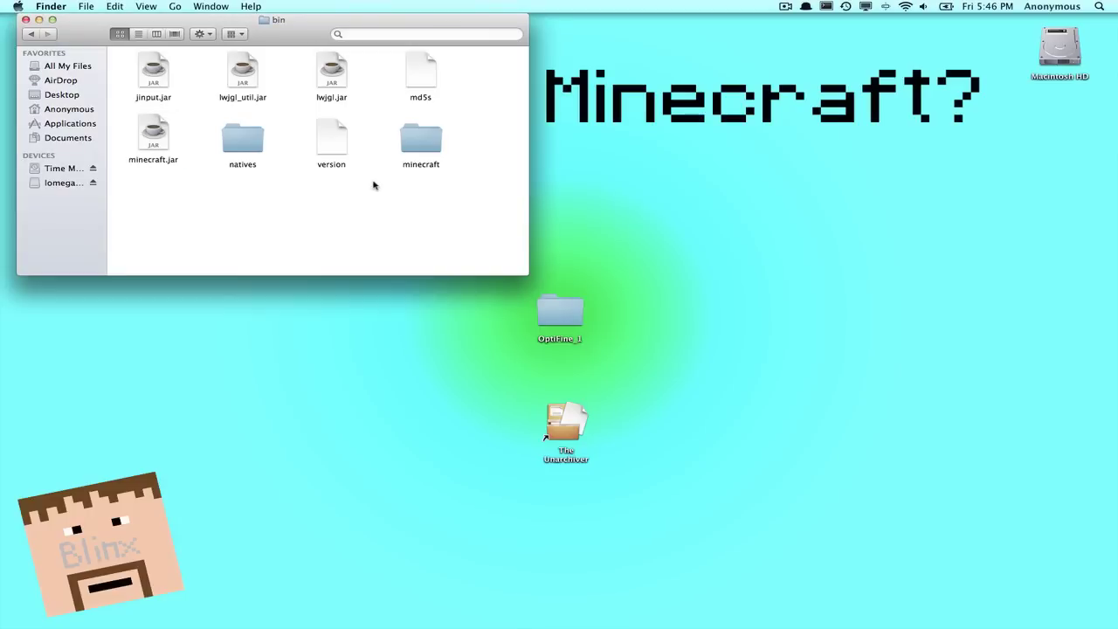
pyautogui.click(422, 170)
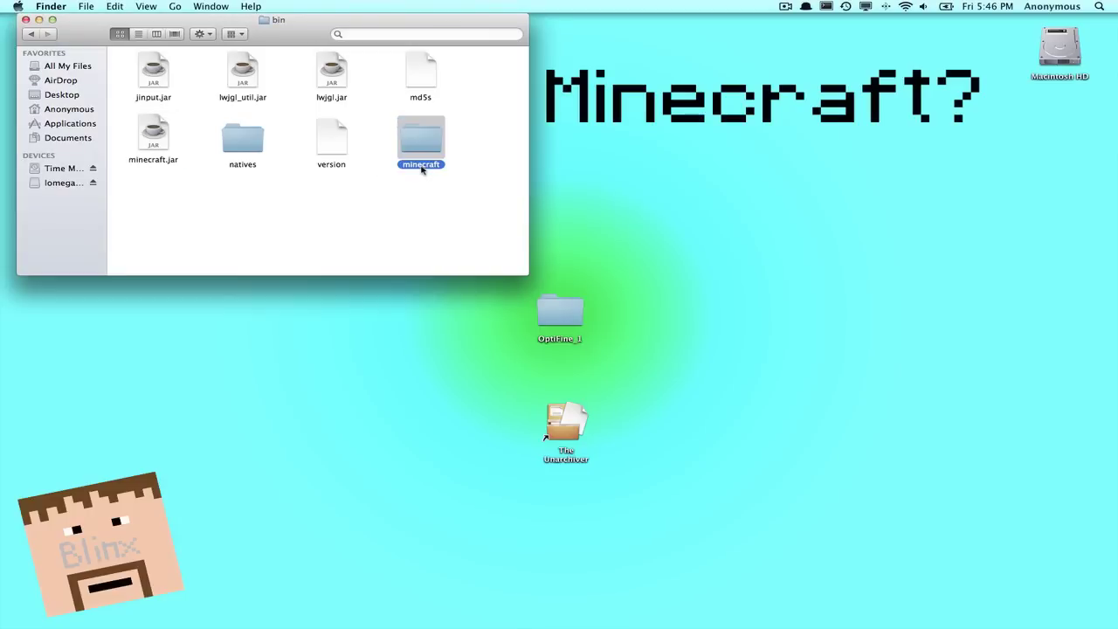
# Rename the original jar to minecraftBackup.jar
pyautogui.click(163, 164)
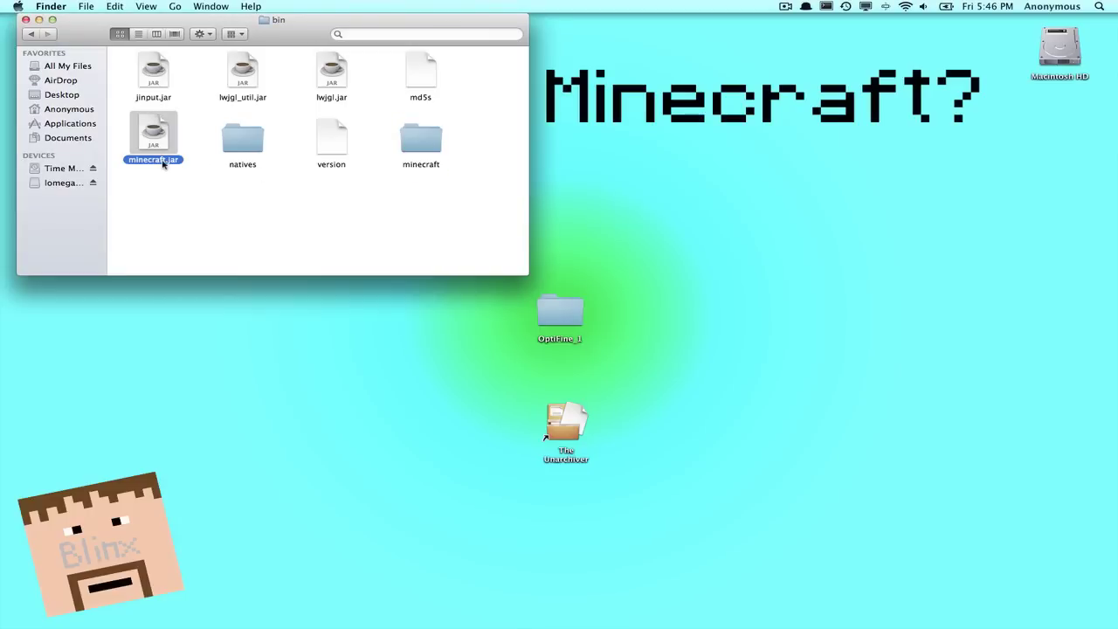
pyautogui.click(162, 163)
pyautogui.write('Backup')
pyautogui.press('Return')
pyautogui.click(188, 189)
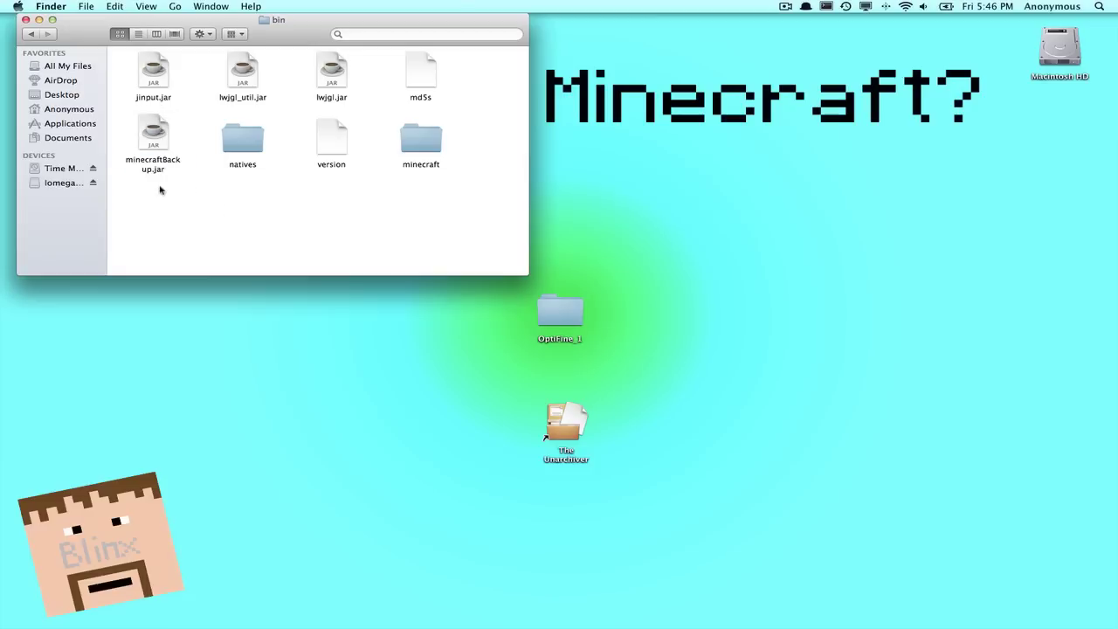
# Rename the extracted minecraft folder to minecraft.jar and choose Add to keep the extension
pyautogui.click(421, 168)
pyautogui.click(429, 167)
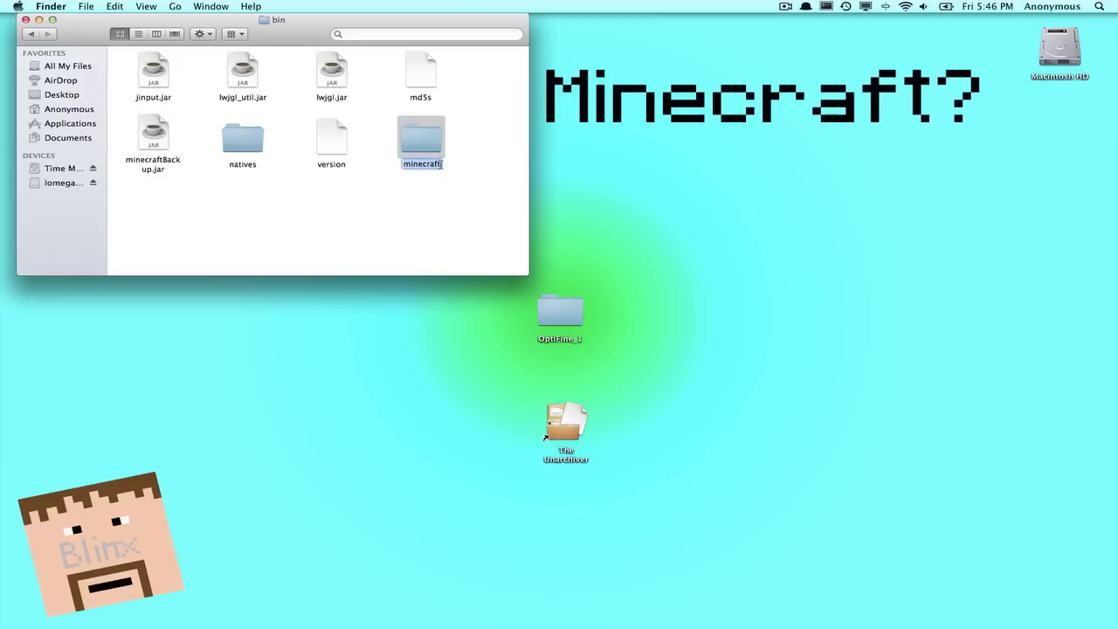
pyautogui.write('.jar')
pyautogui.press('Return')
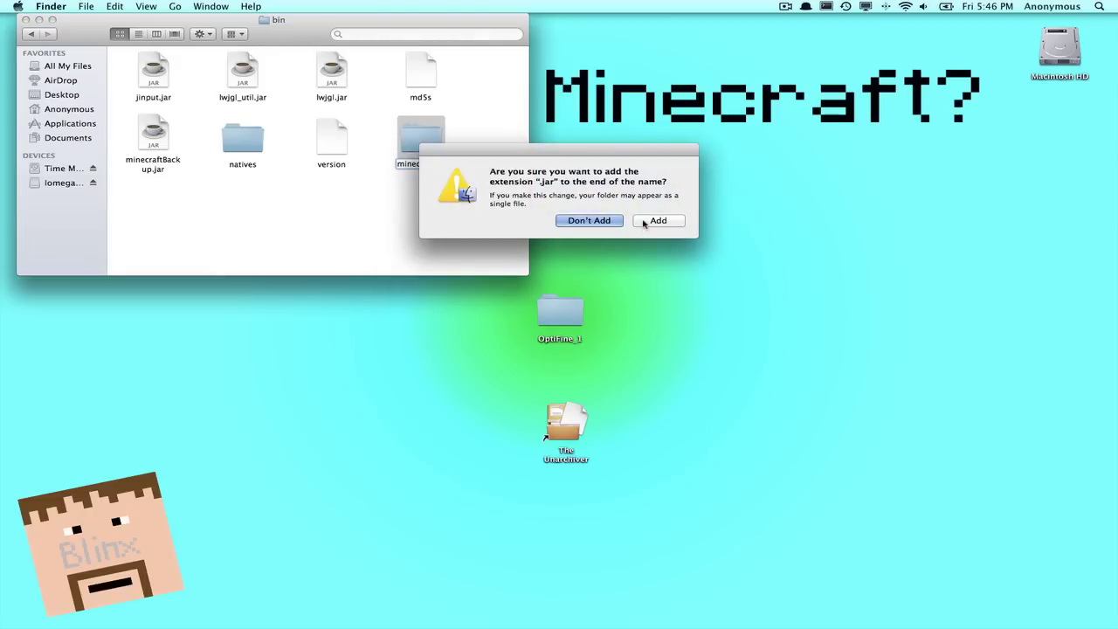
pyautogui.click(644, 223)
pyautogui.click(504, 213)
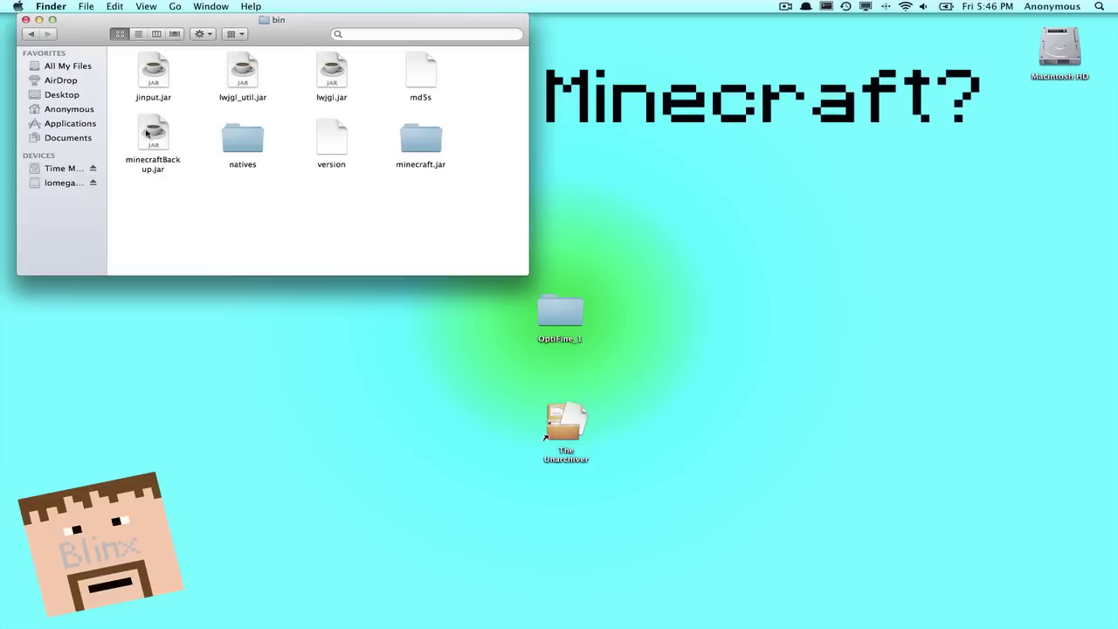
# Open the minecraft.jar folder to view its class files, then select OptiFine_1 on the desktop
pyautogui.click(148, 132)
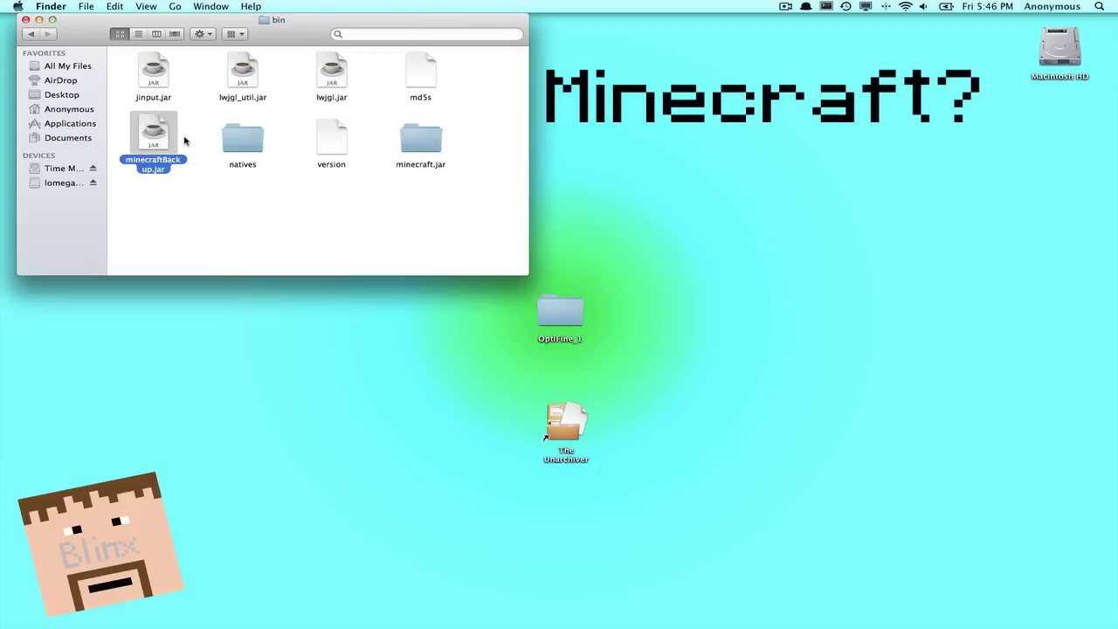
pyautogui.click(117, 140)
pyautogui.click(131, 142)
pyautogui.click(197, 179)
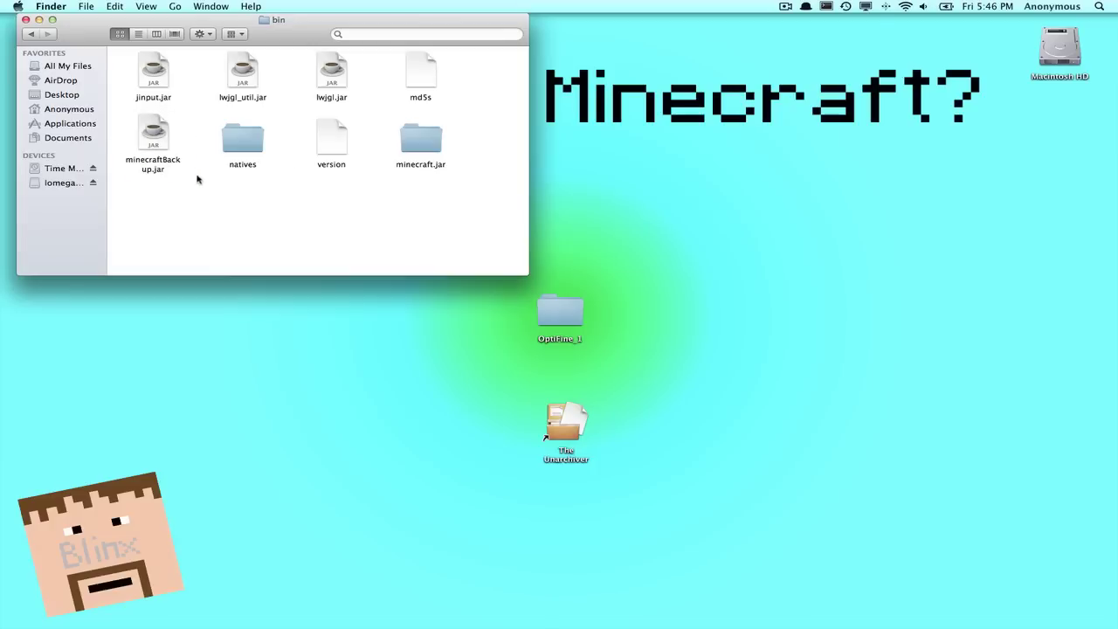
pyautogui.doubleClick(411, 135)
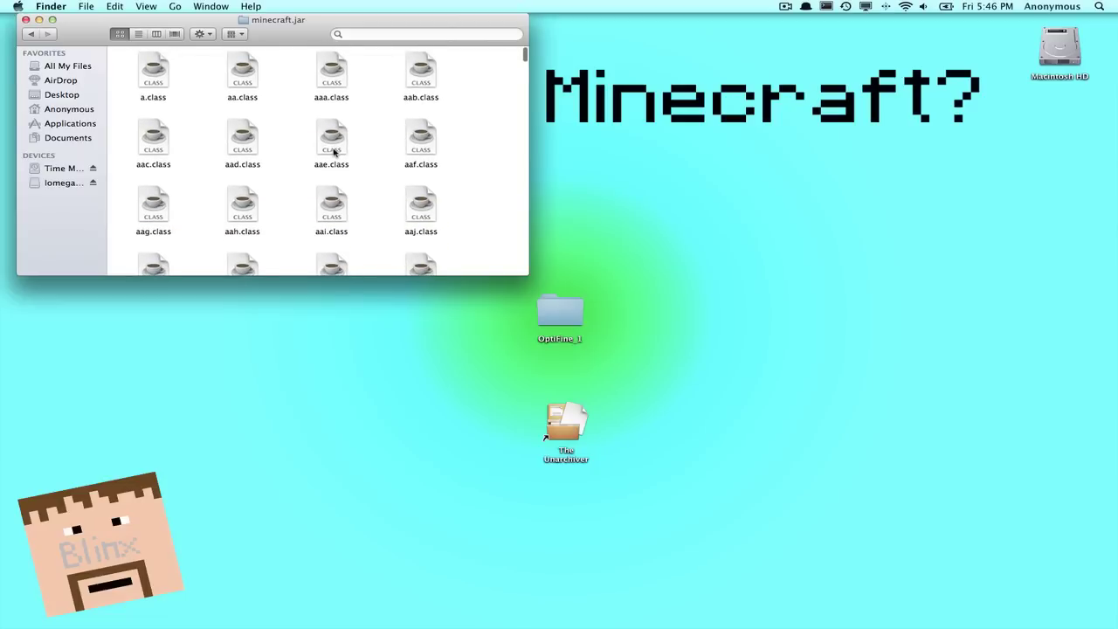
pyautogui.moveTo(271, 35); pyautogui.dragTo(264, 34)
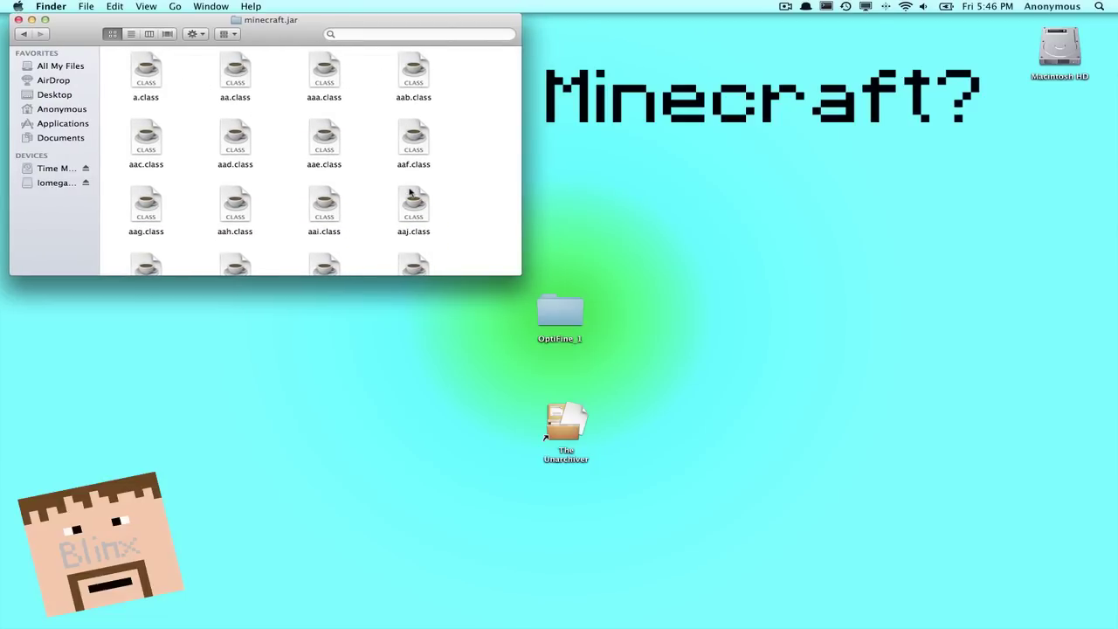
pyautogui.scroll(-15, 410, 193)
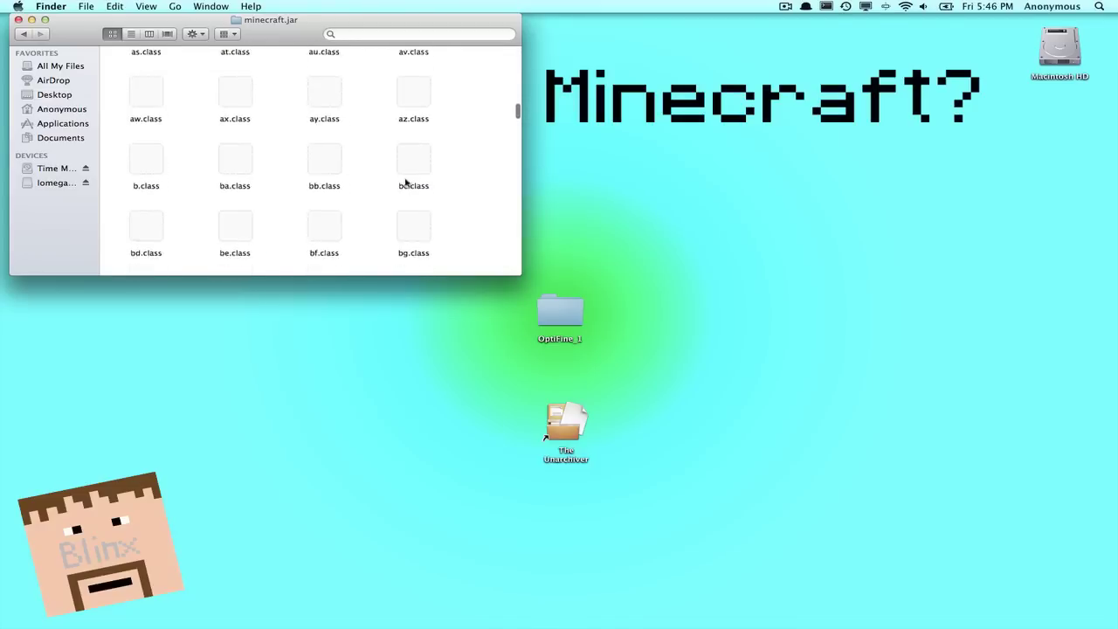
pyautogui.scroll(15, 406, 183)
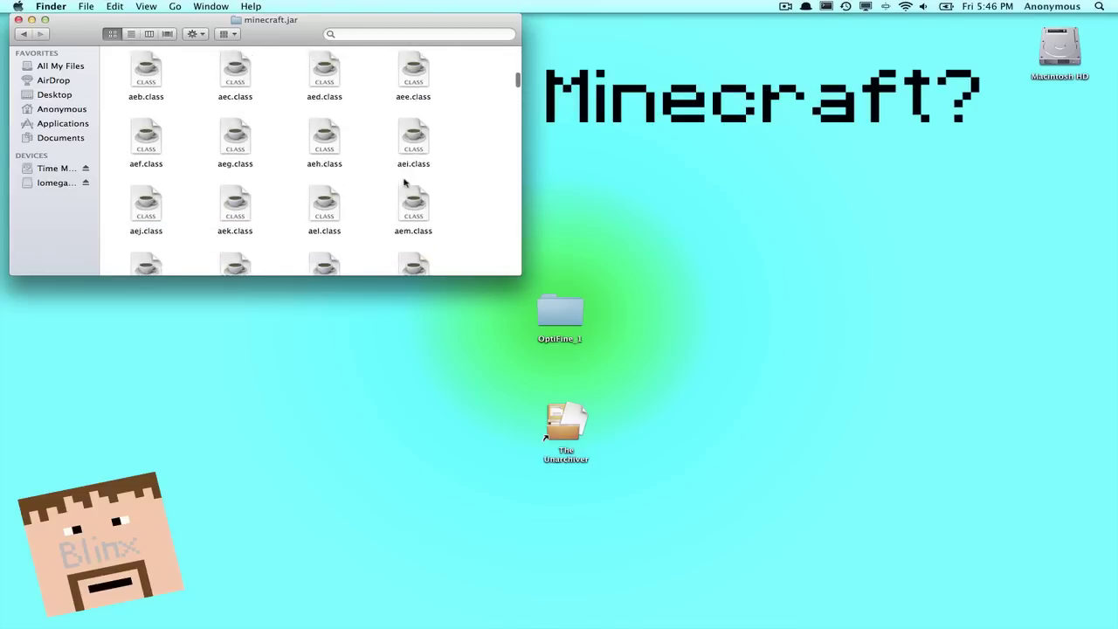
pyautogui.click(561, 308)
# Open OptiFine_1 beside minecraft.jar, select all 30 class files and copy them
pyautogui.doubleClick(560, 311)
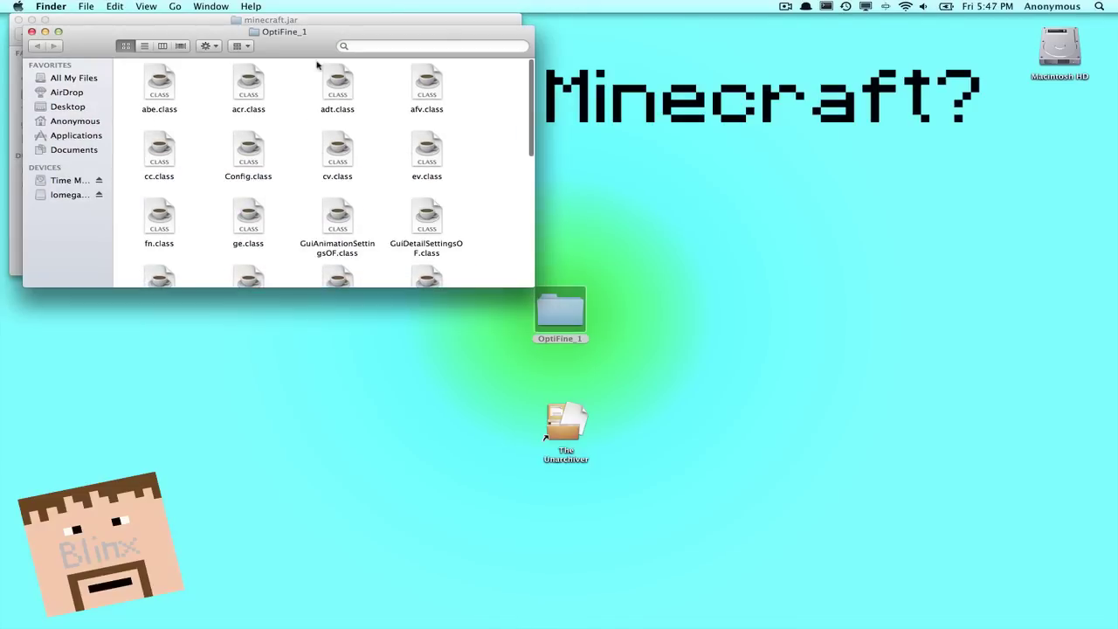
pyautogui.moveTo(316, 50); pyautogui.dragTo(829, 45)
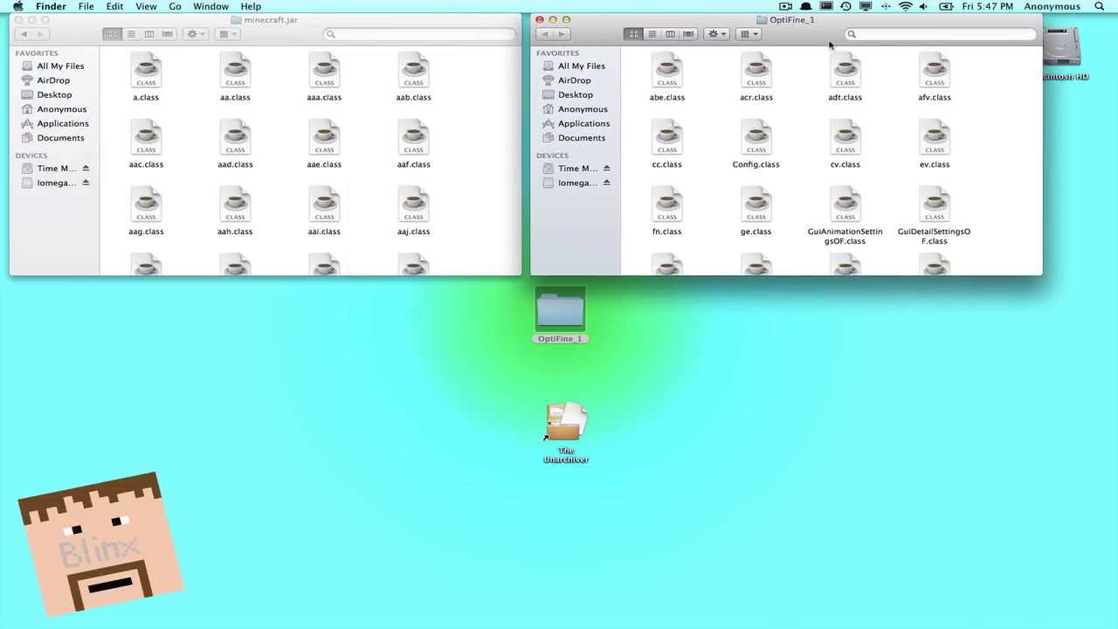
pyautogui.scroll(-10, 880, 184)
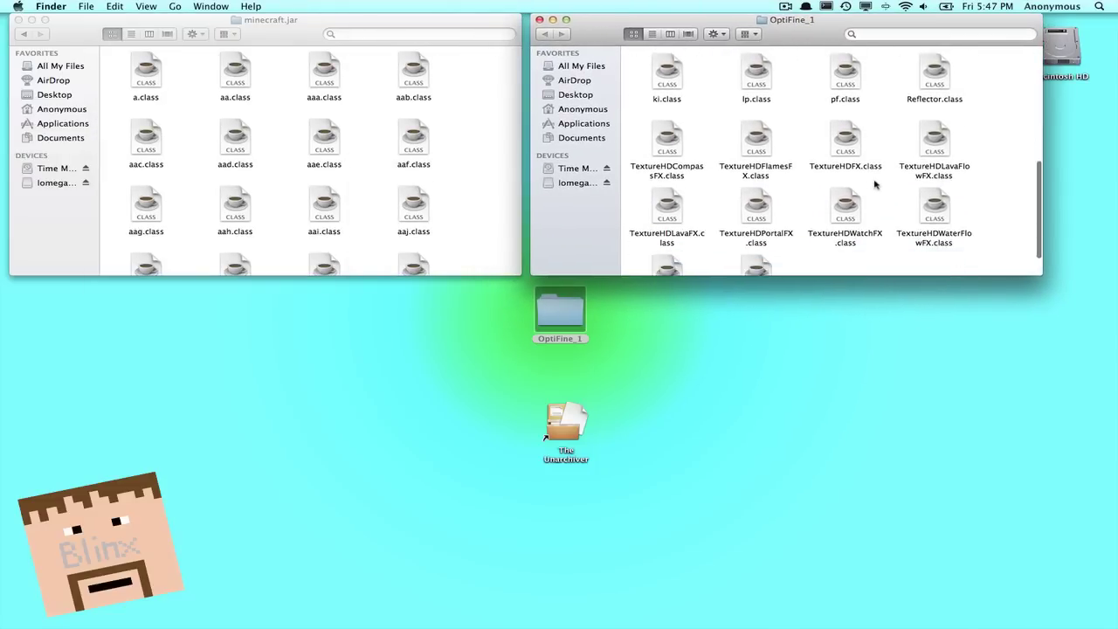
pyautogui.scroll(10, 864, 185)
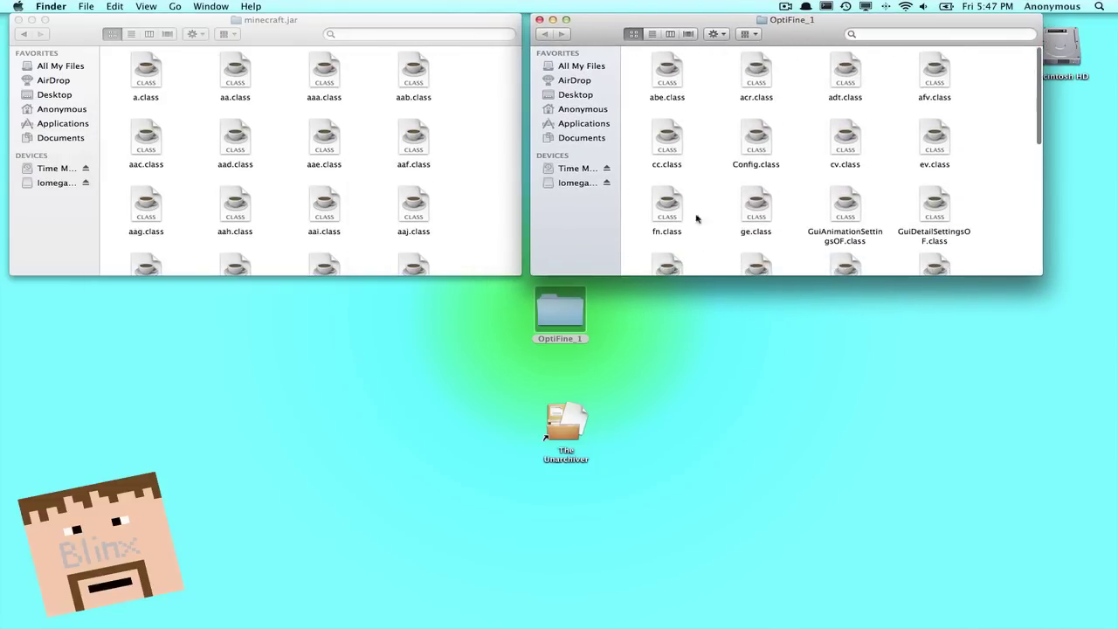
pyautogui.moveTo(630, 51)
pyautogui.mouseDown()
pyautogui.moveTo(900, 256)
pyautogui.moveTo(975, 331)
pyautogui.mouseUp()
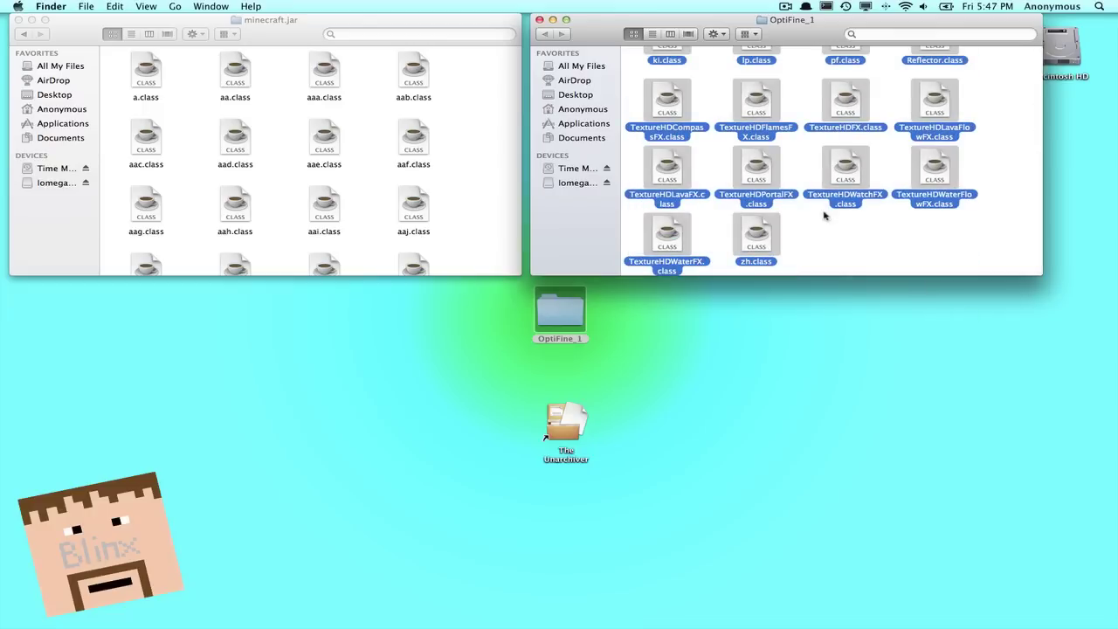
pyautogui.rightClick(773, 179)
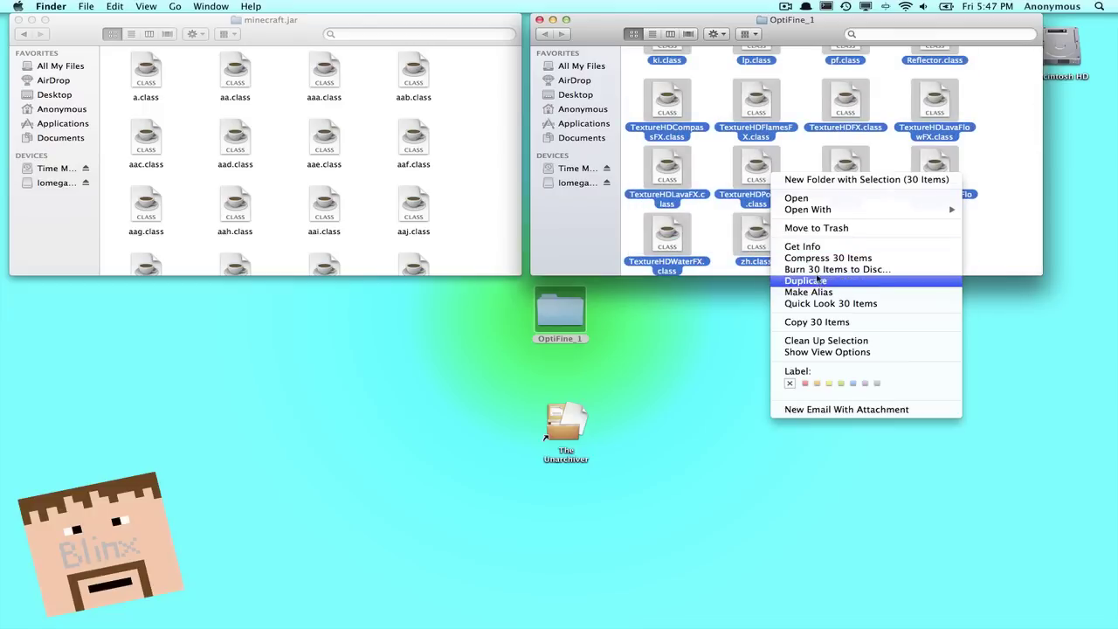
pyautogui.click(818, 322)
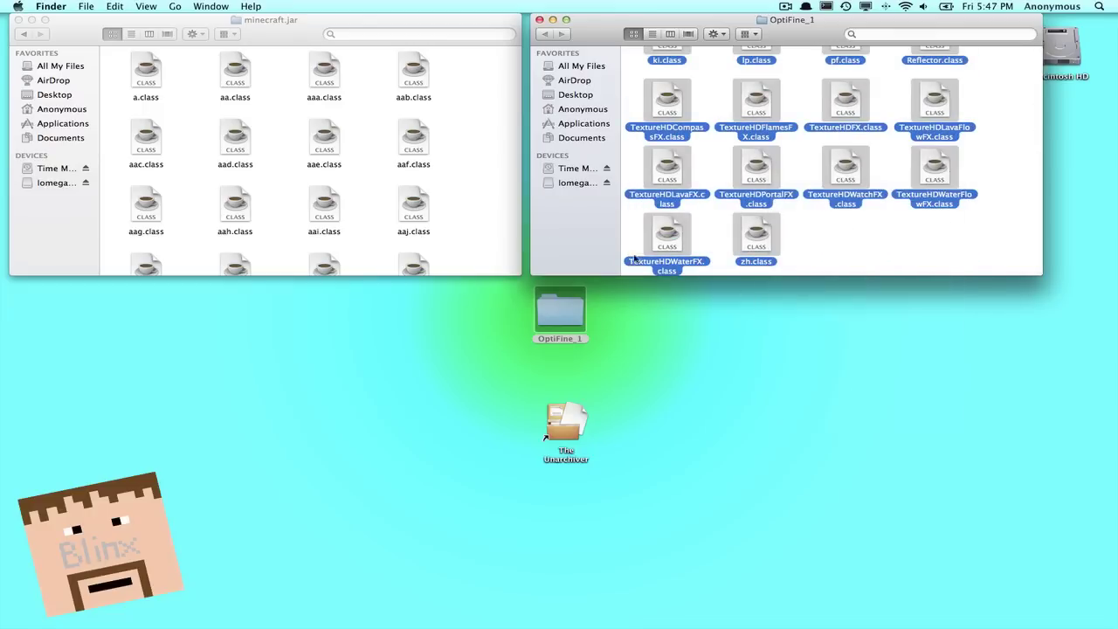
# Paste the files into minecraft.jar, replacing all conflicts, and close the OptiFine_1 window
pyautogui.click(472, 208)
pyautogui.rightClick(455, 201)
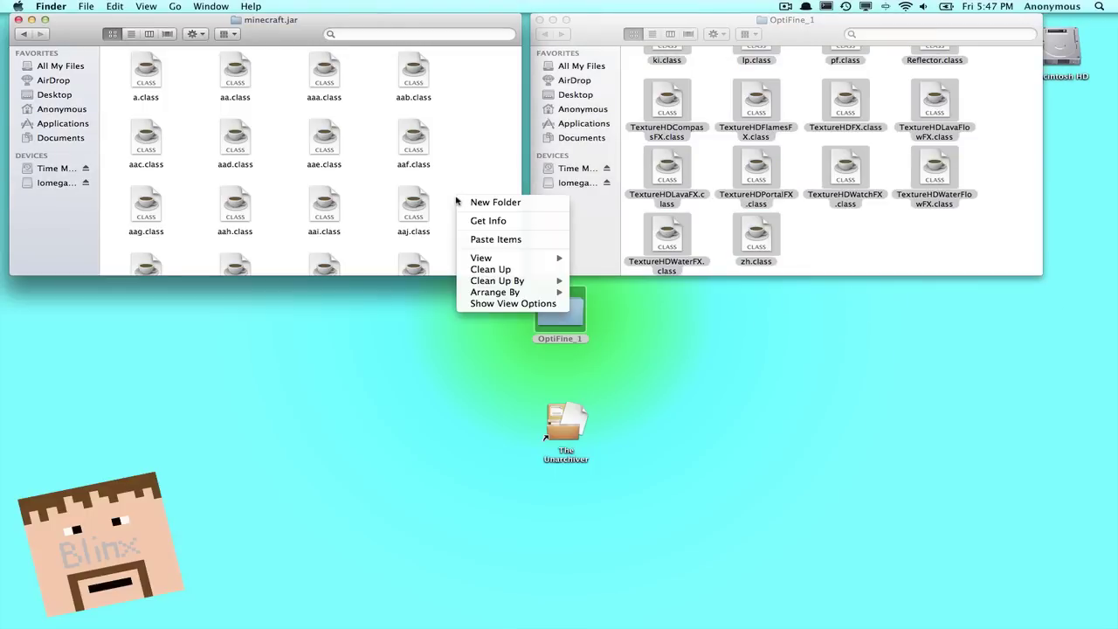
pyautogui.click(495, 239)
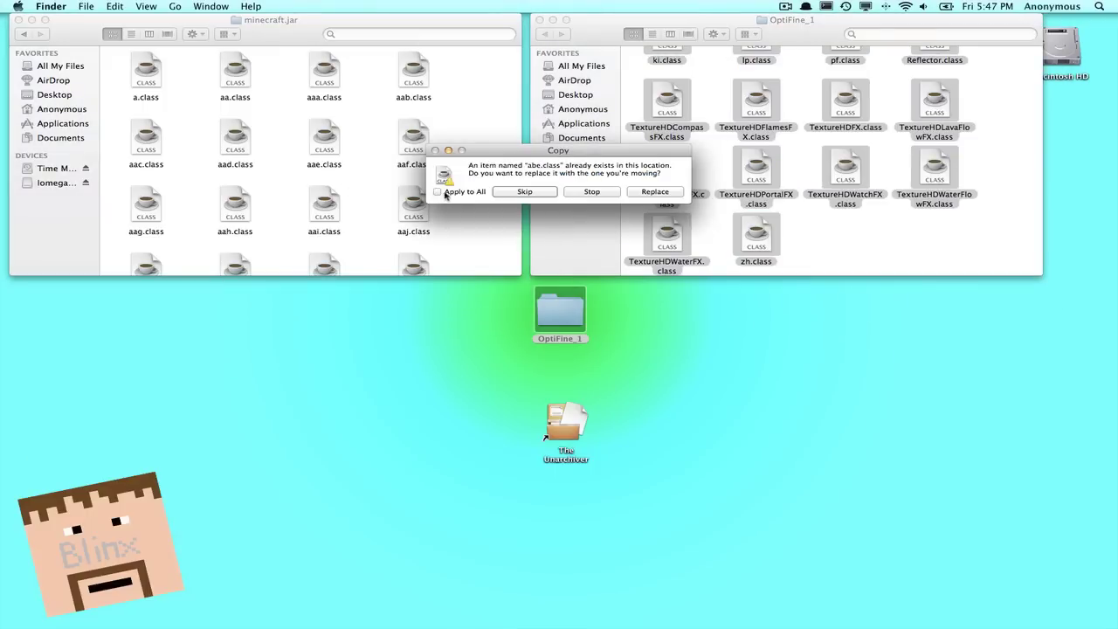
pyautogui.click(438, 192)
pyautogui.click(653, 191)
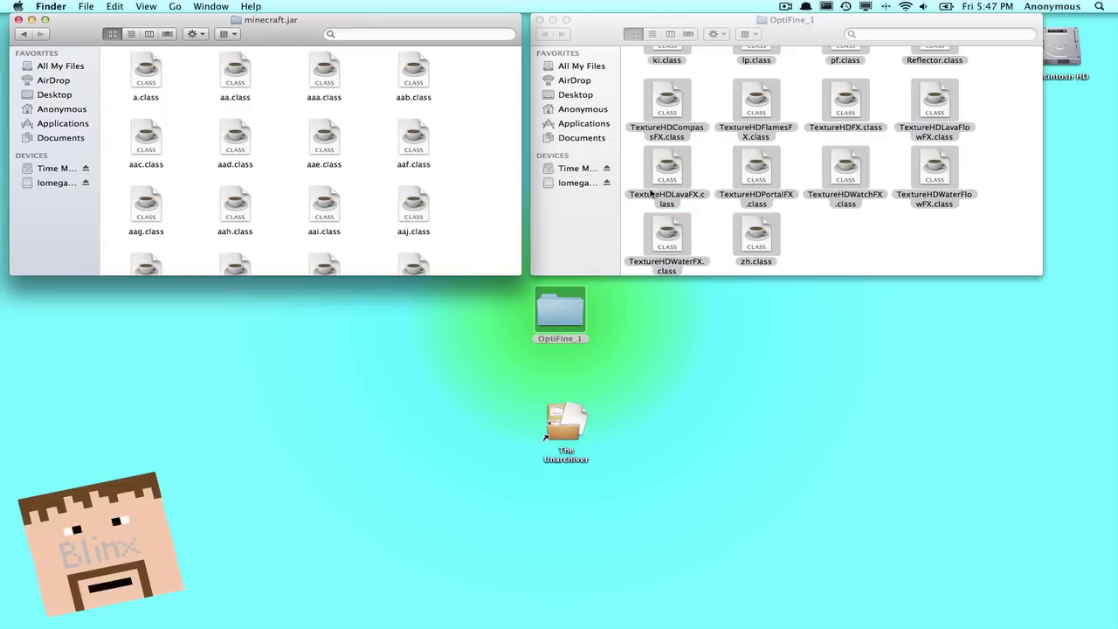
pyautogui.click(540, 19)
pyautogui.click(512, 218)
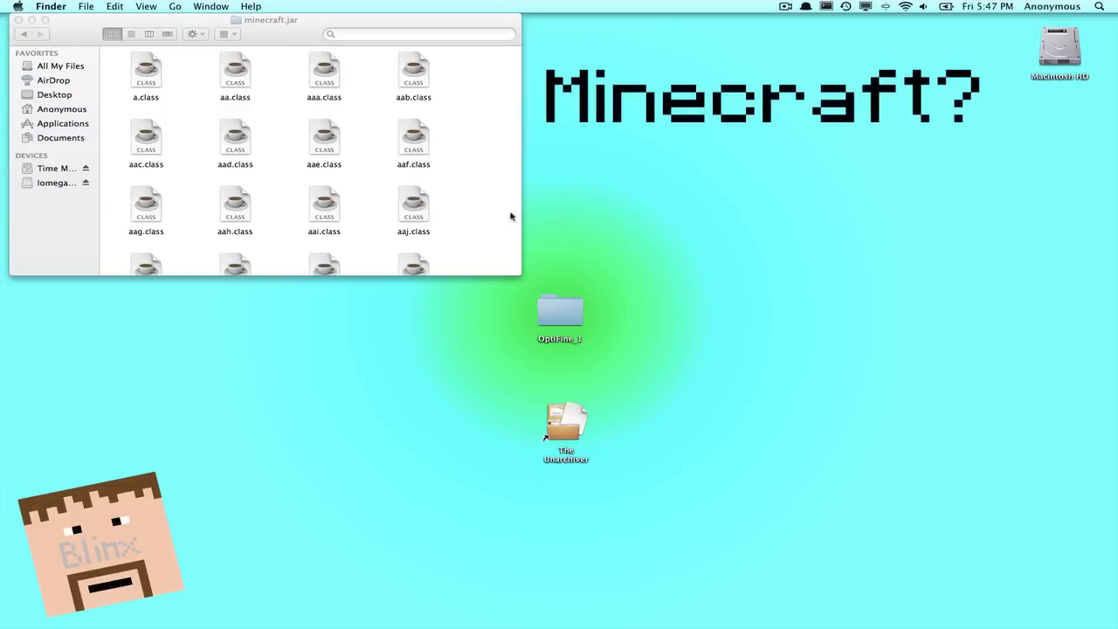
# Close the minecraft.jar window, start Minecraft from the Dock and log in
pyautogui.click(19, 19)
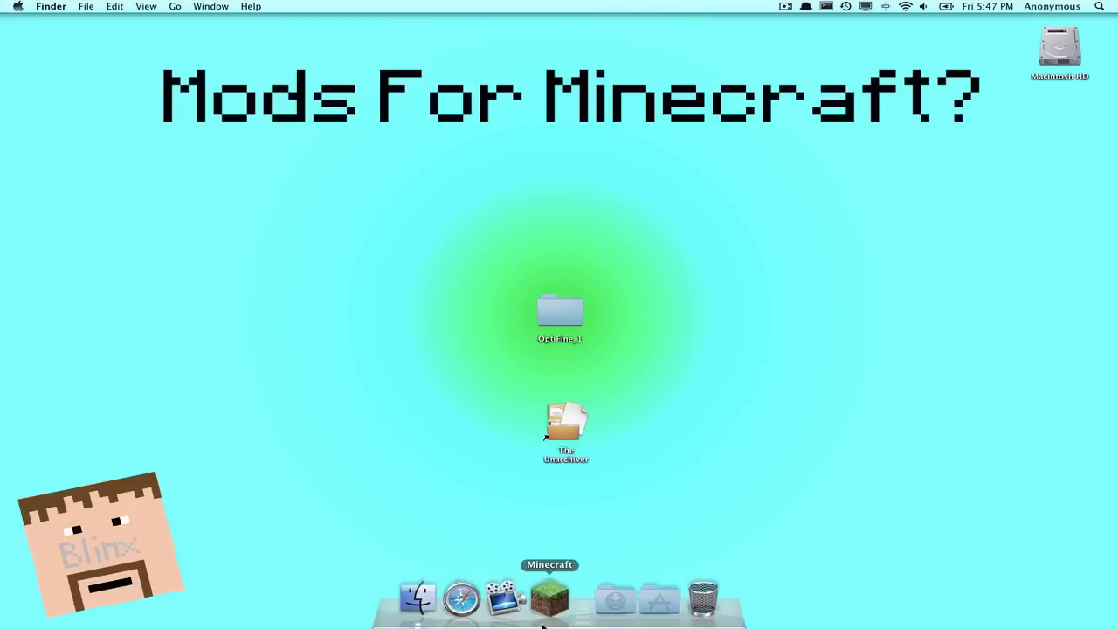
pyautogui.click(541, 624)
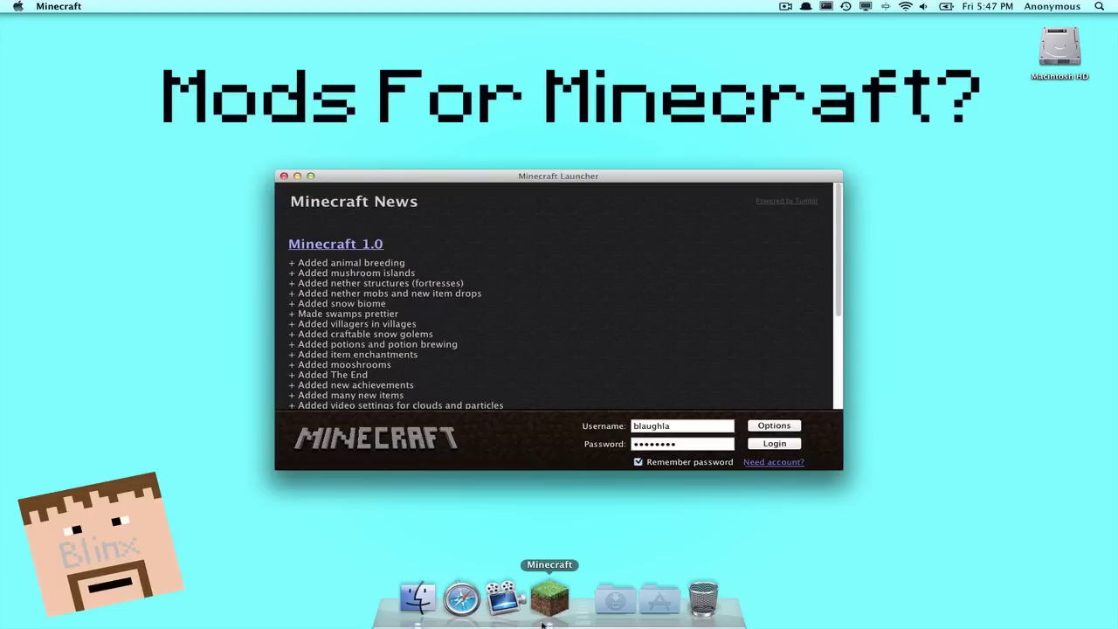
pyautogui.click(772, 444)
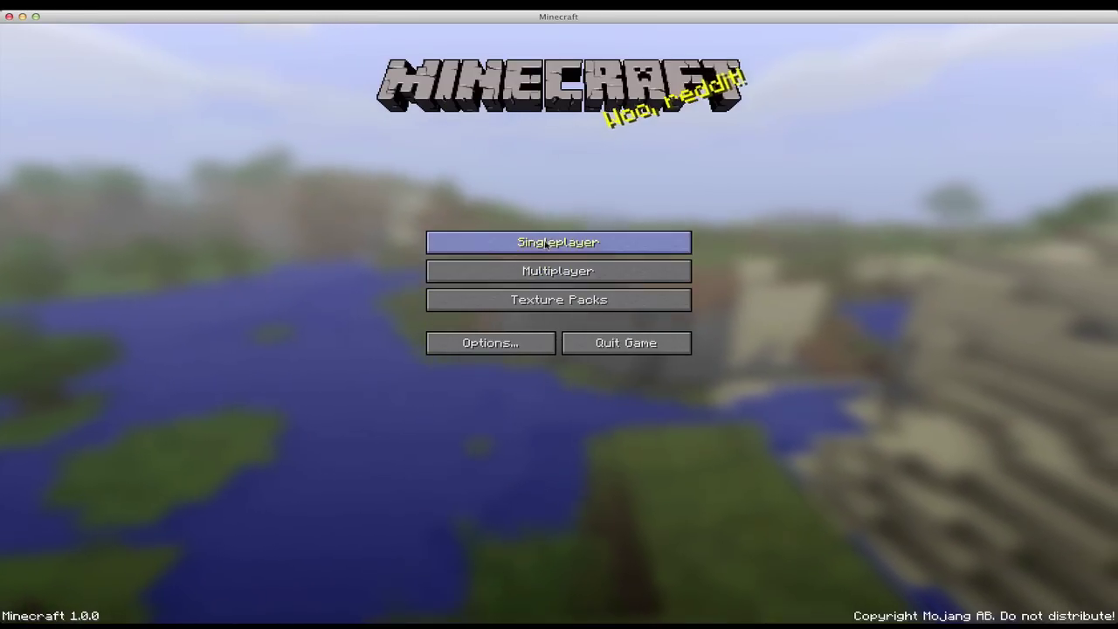
# Load the Videos world from Singleplayer and pause with Esc to show the Game menu
pyautogui.click(545, 244)
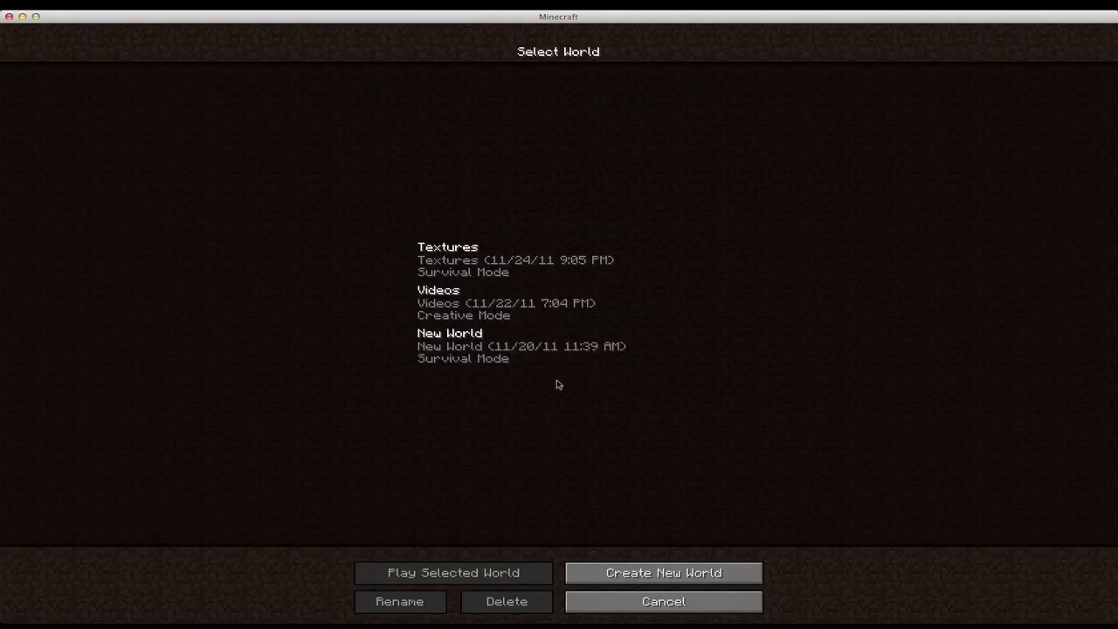
pyautogui.click(500, 316)
pyautogui.click(477, 569)
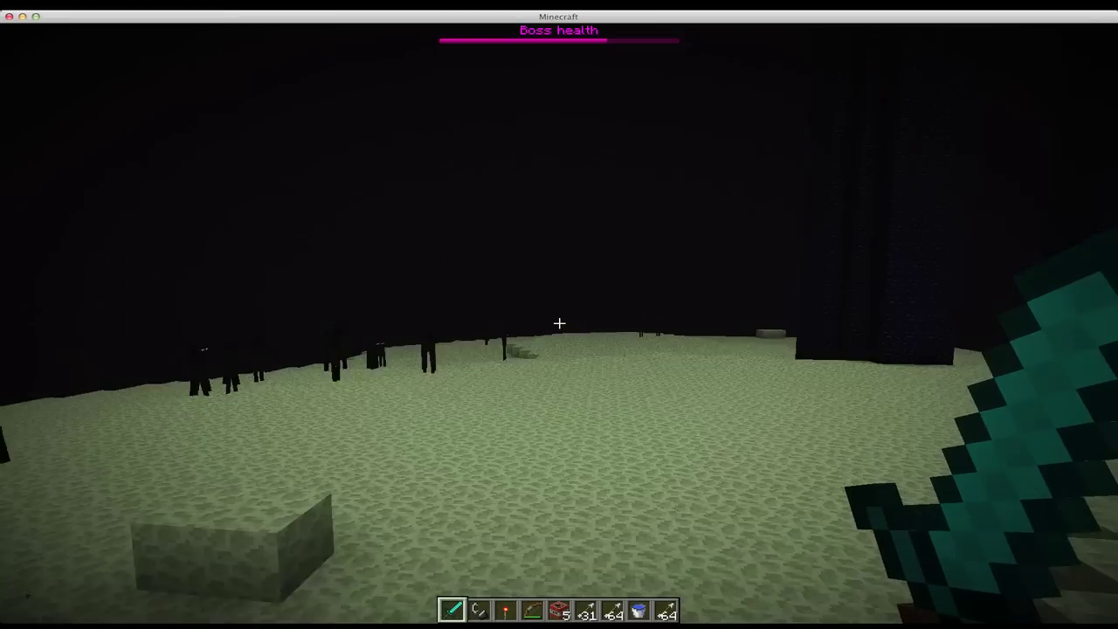
pyautogui.press('Escape')
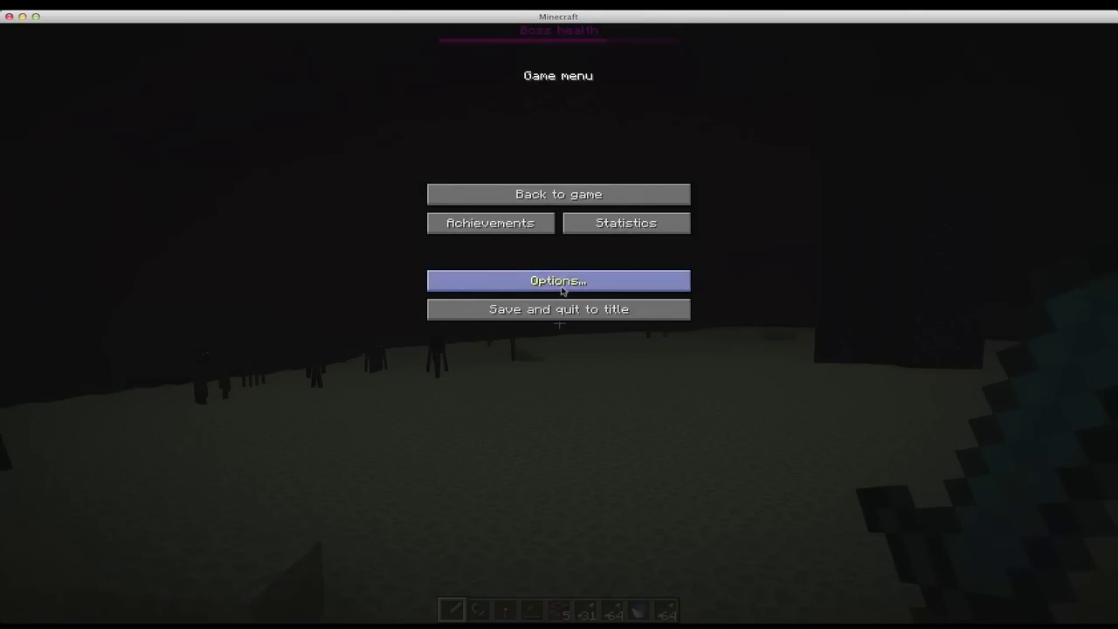
# In Video Settings, set Graphics Fast, Smooth Lighting 0%, Render Distance Tiny and View Bobbing OFF
pyautogui.click(562, 291)
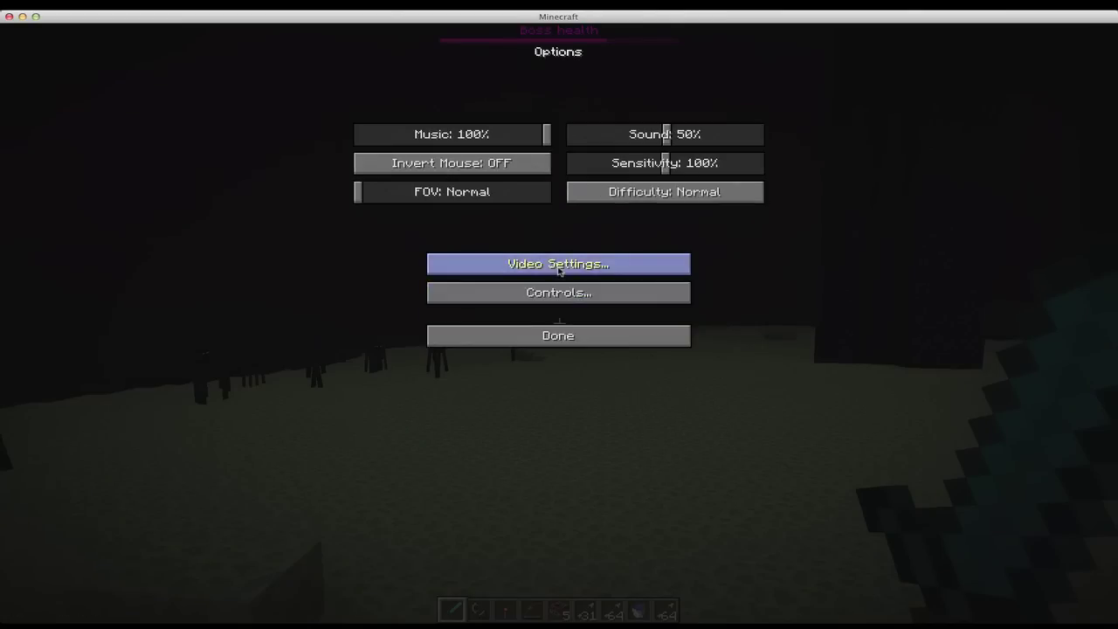
pyautogui.click(560, 270)
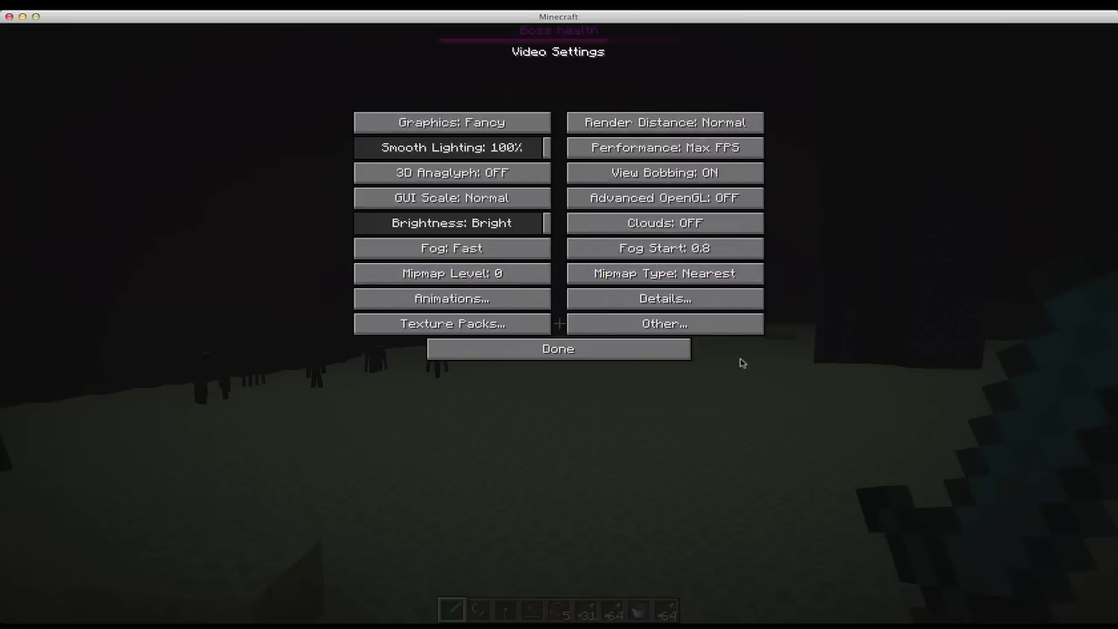
pyautogui.click(422, 129)
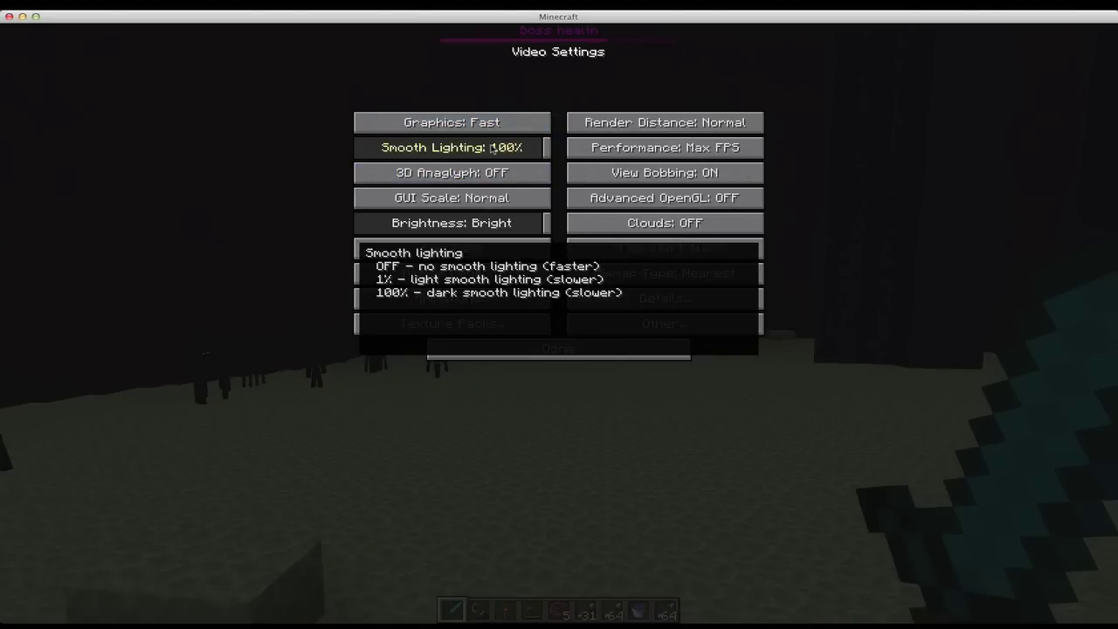
pyautogui.moveTo(491, 148); pyautogui.dragTo(340, 151)
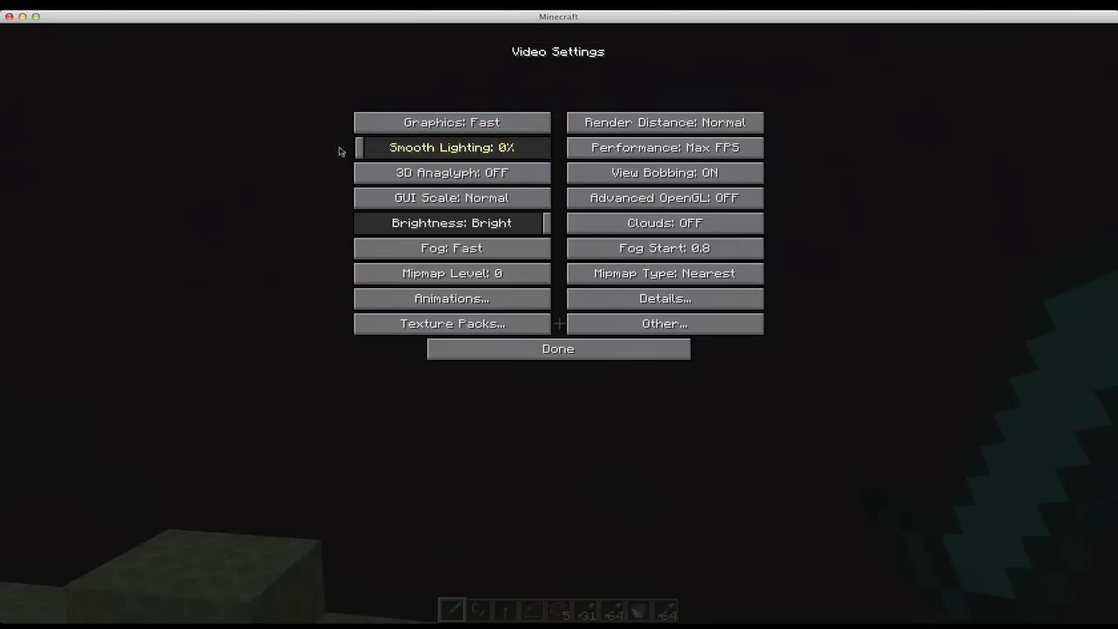
pyautogui.click(648, 127)
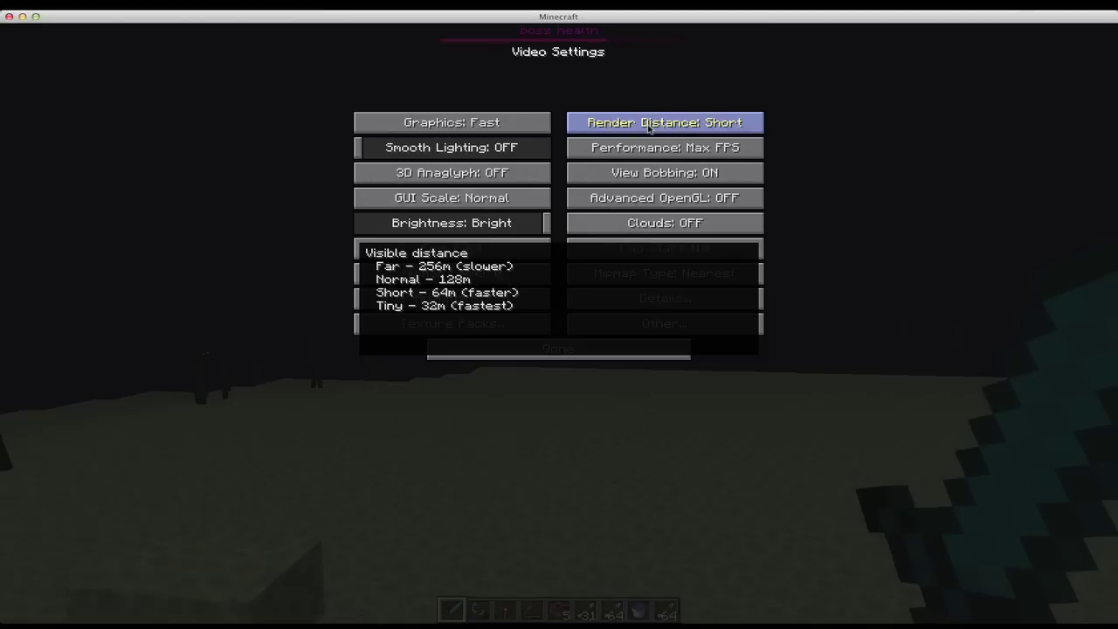
pyautogui.click(649, 127)
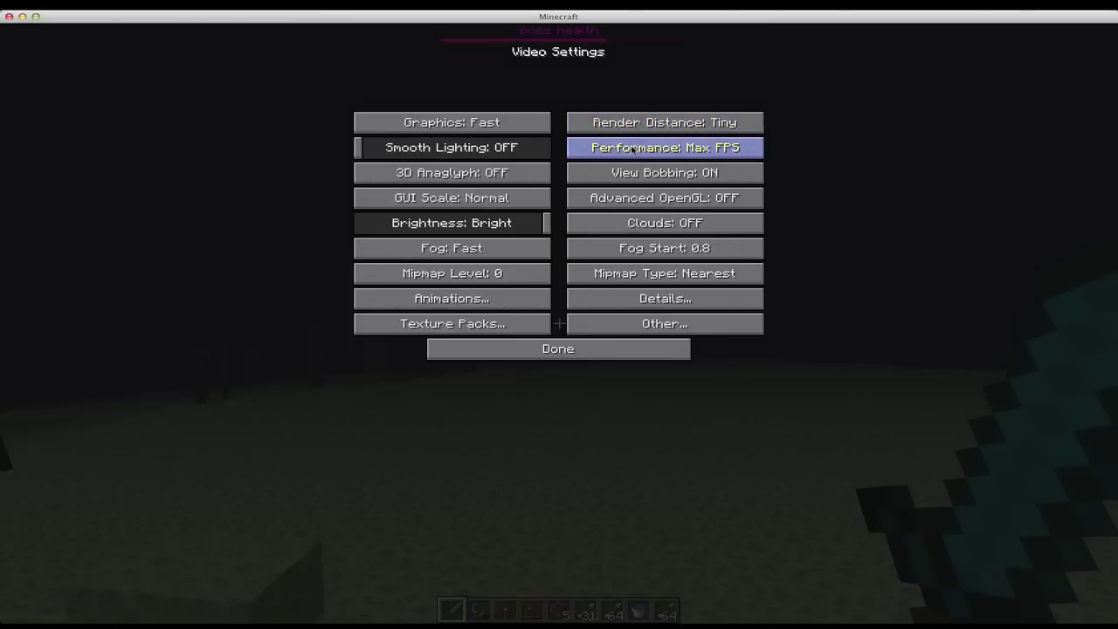
pyautogui.click(640, 179)
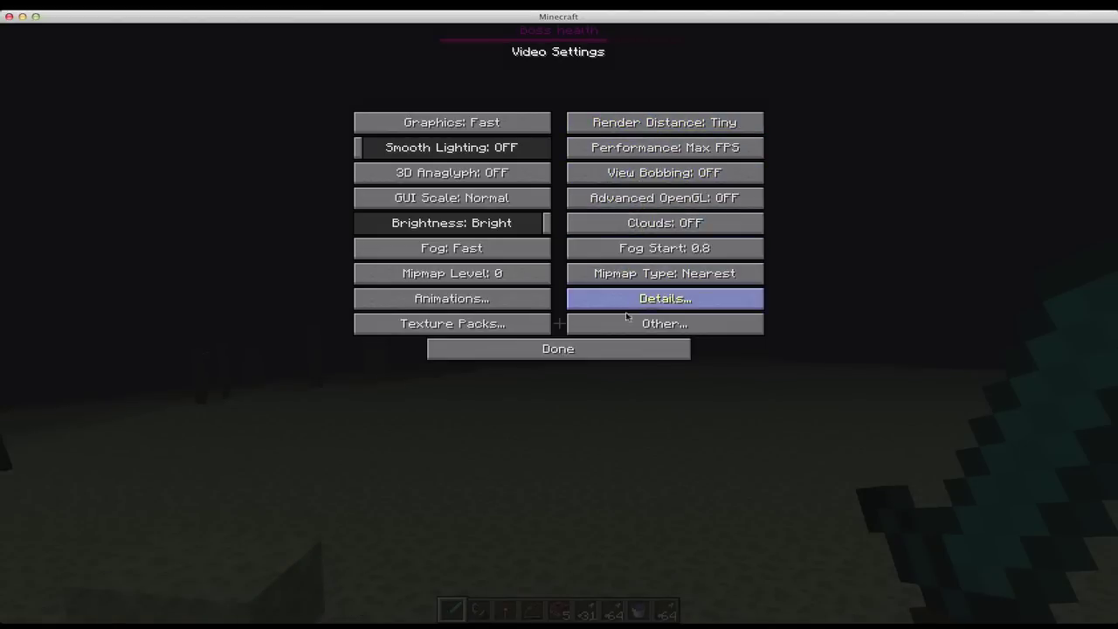
# Browse the Animations, Details and Other settings pages, returning to Video Settings after each
pyautogui.click(482, 305)
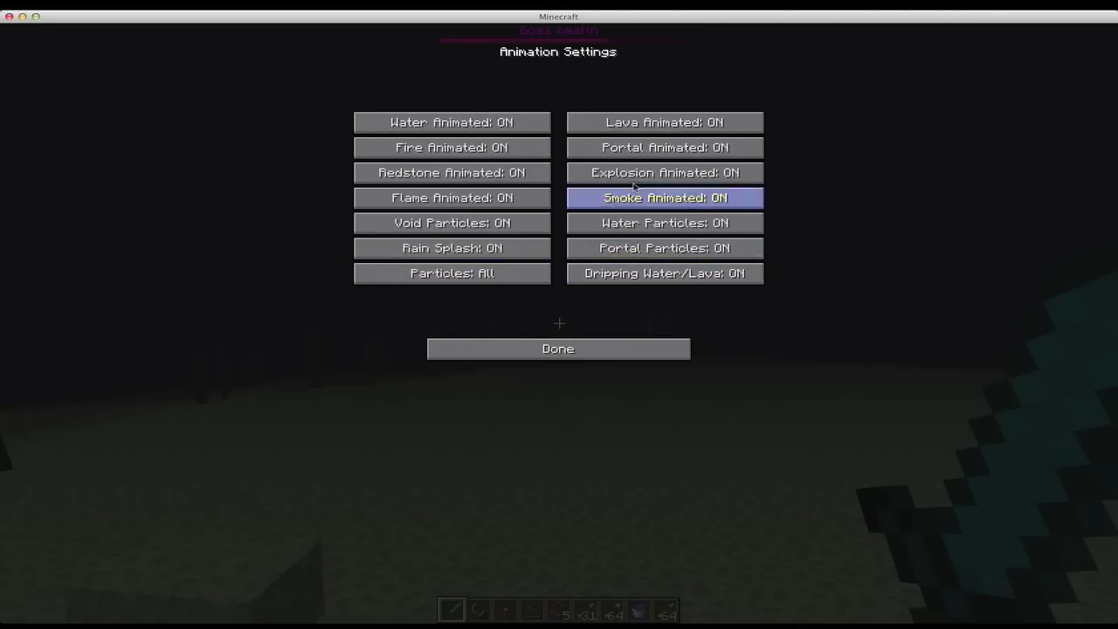
pyautogui.click(583, 348)
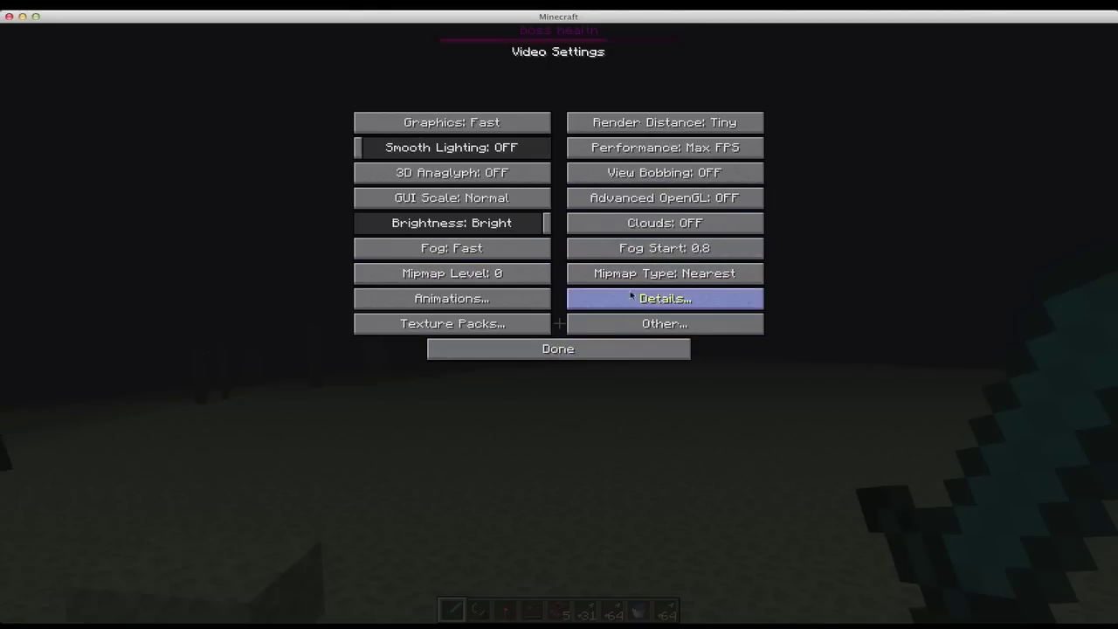
pyautogui.click(603, 310)
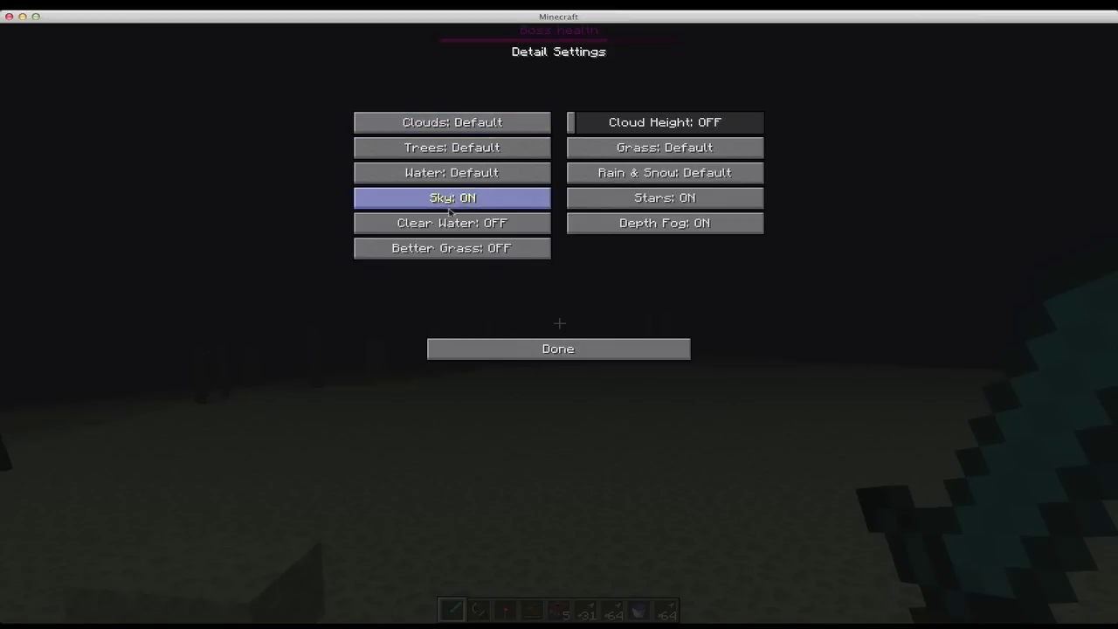
pyautogui.moveTo(456, 226)
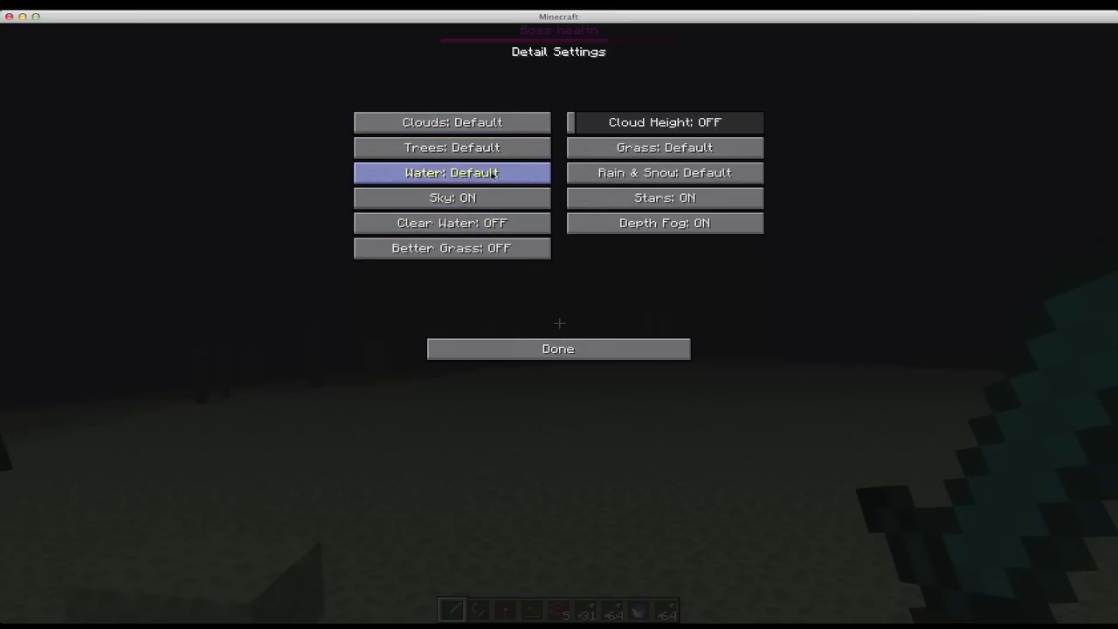
pyautogui.click(553, 345)
pyautogui.click(606, 328)
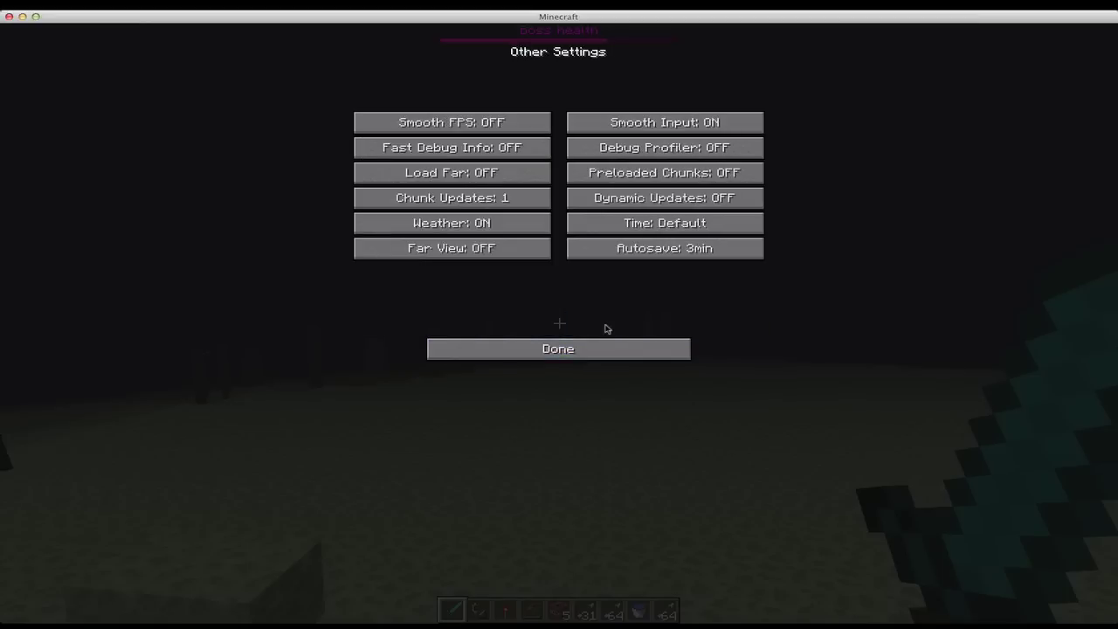
pyautogui.click(509, 348)
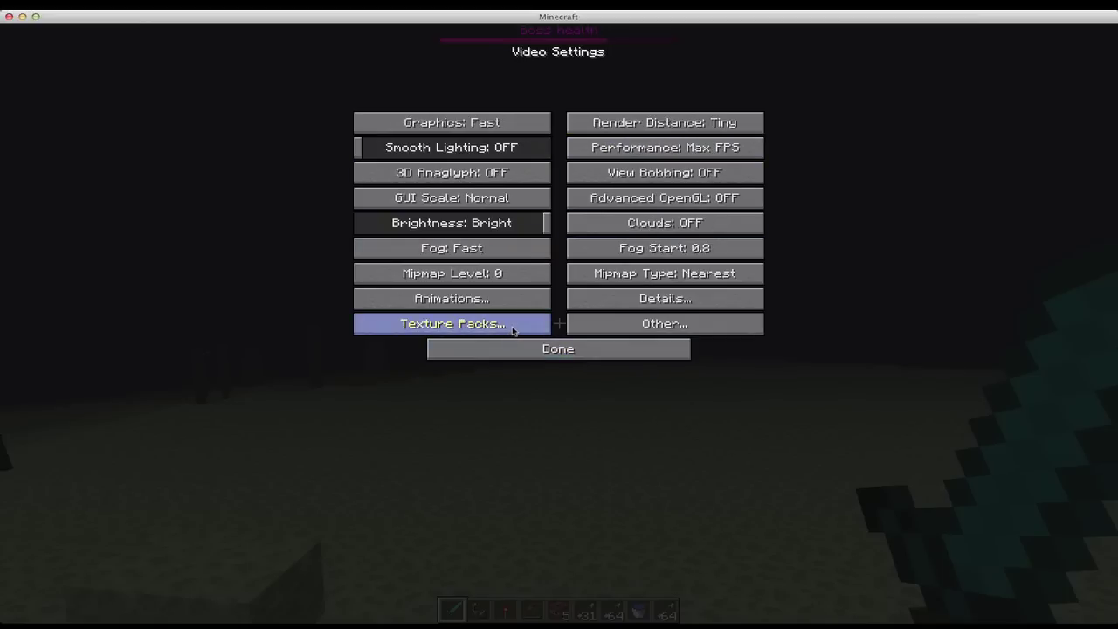
# Glance at Texture Packs and Controls, then exit all options screens and resume play
pyautogui.click(514, 329)
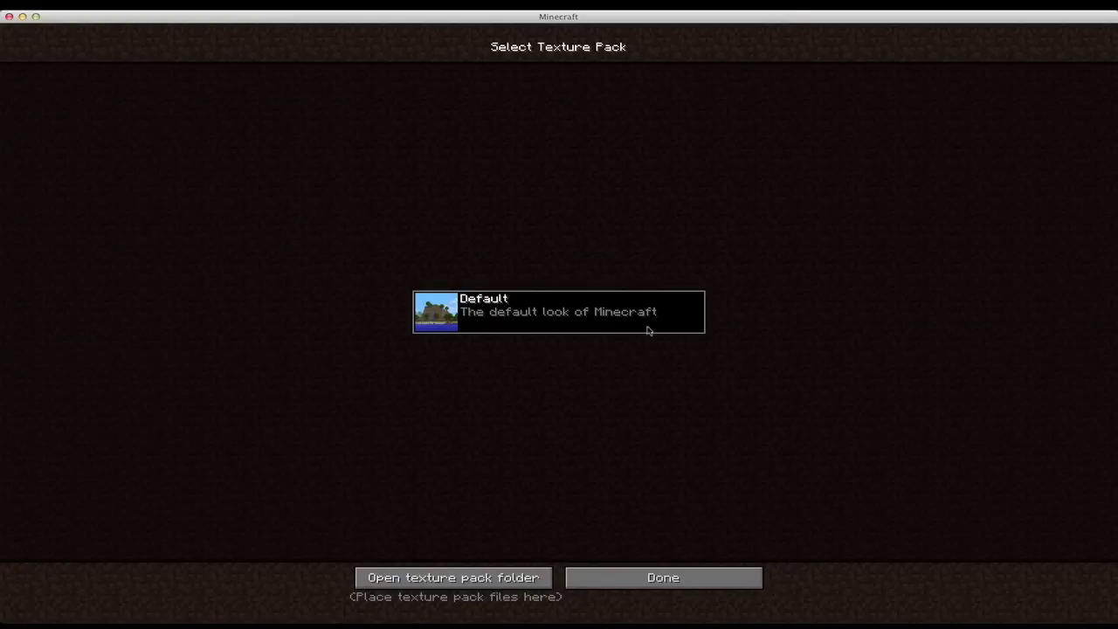
pyautogui.click(702, 578)
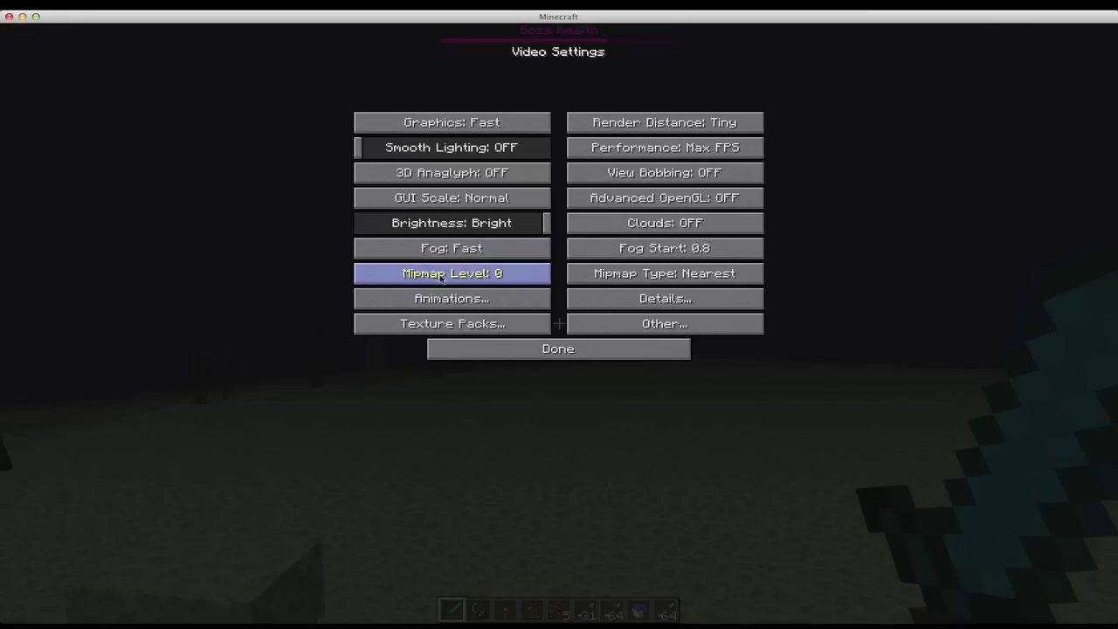
pyautogui.click(607, 356)
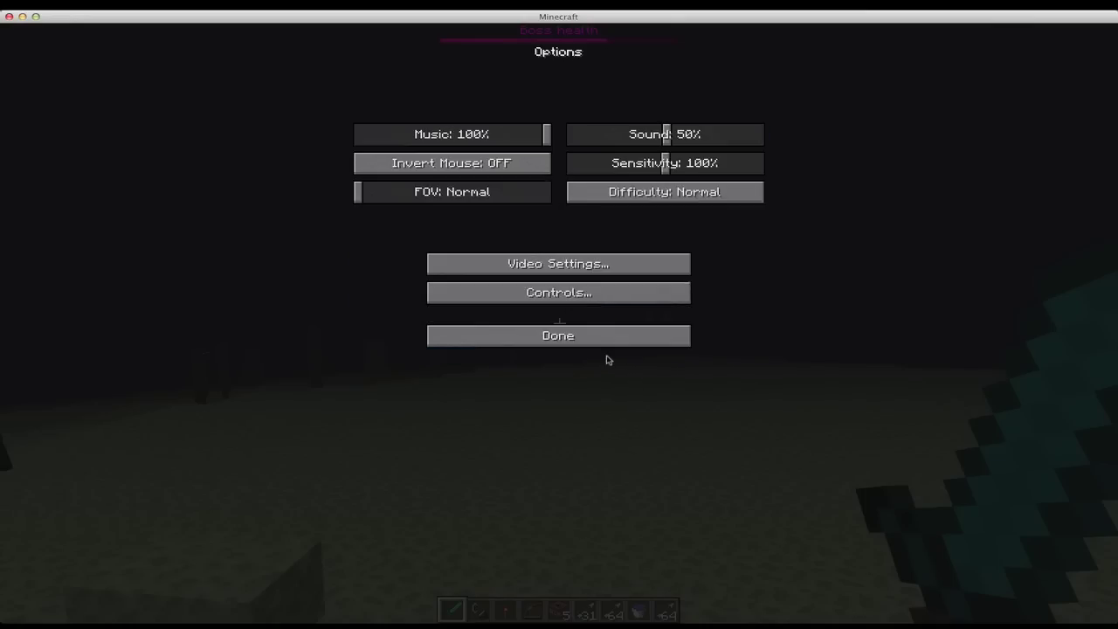
pyautogui.click(561, 297)
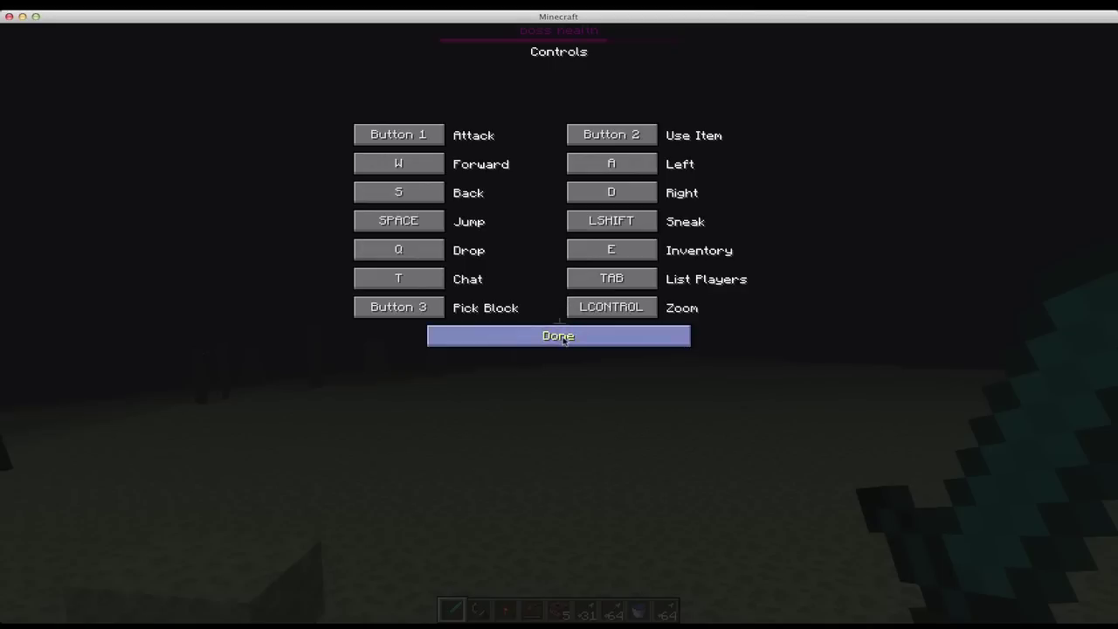
pyautogui.click(564, 339)
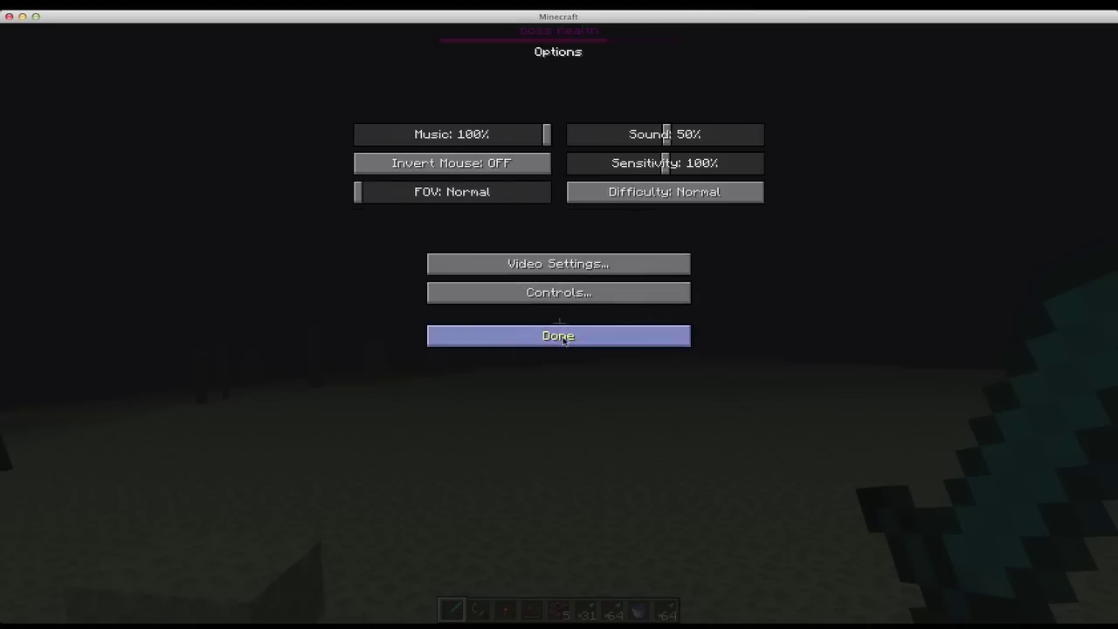
pyautogui.click(568, 264)
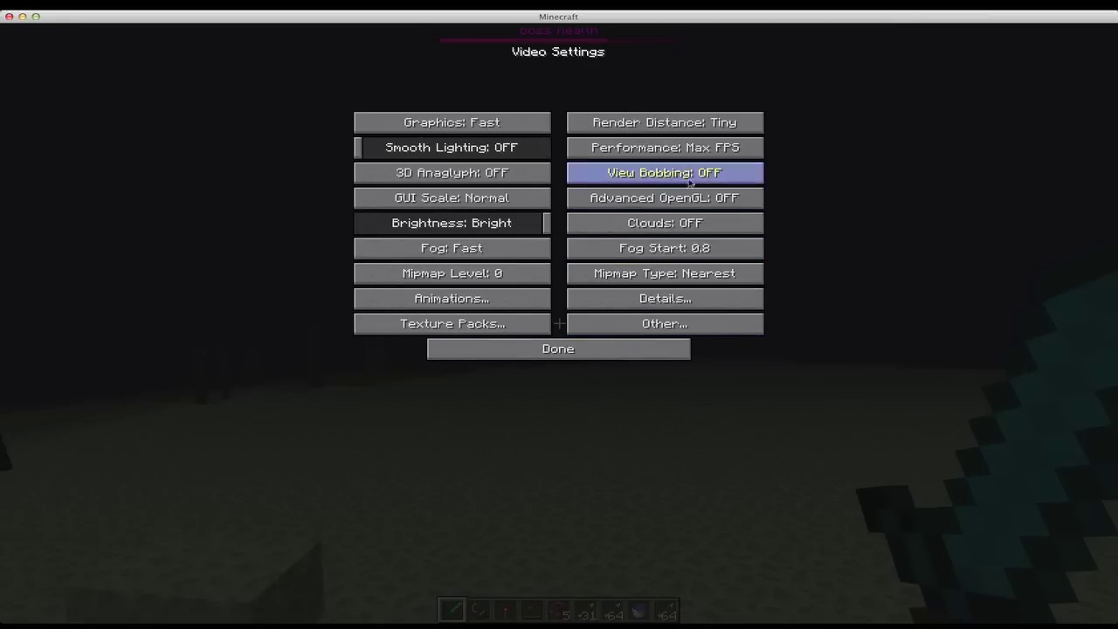
pyautogui.click(594, 354)
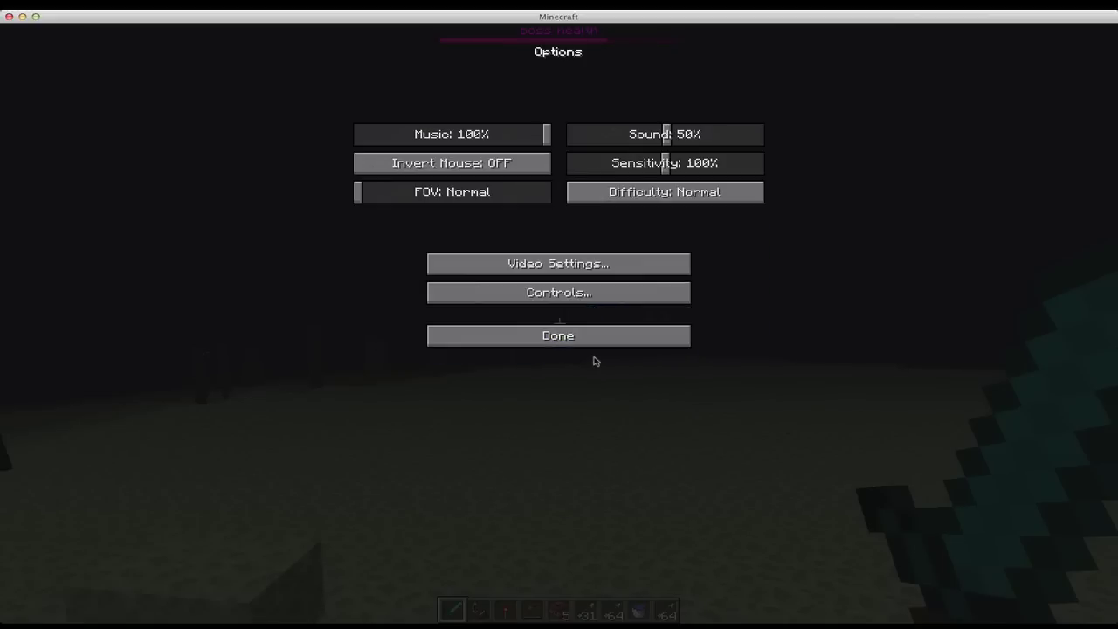
pyautogui.click(594, 342)
pyautogui.click(538, 192)
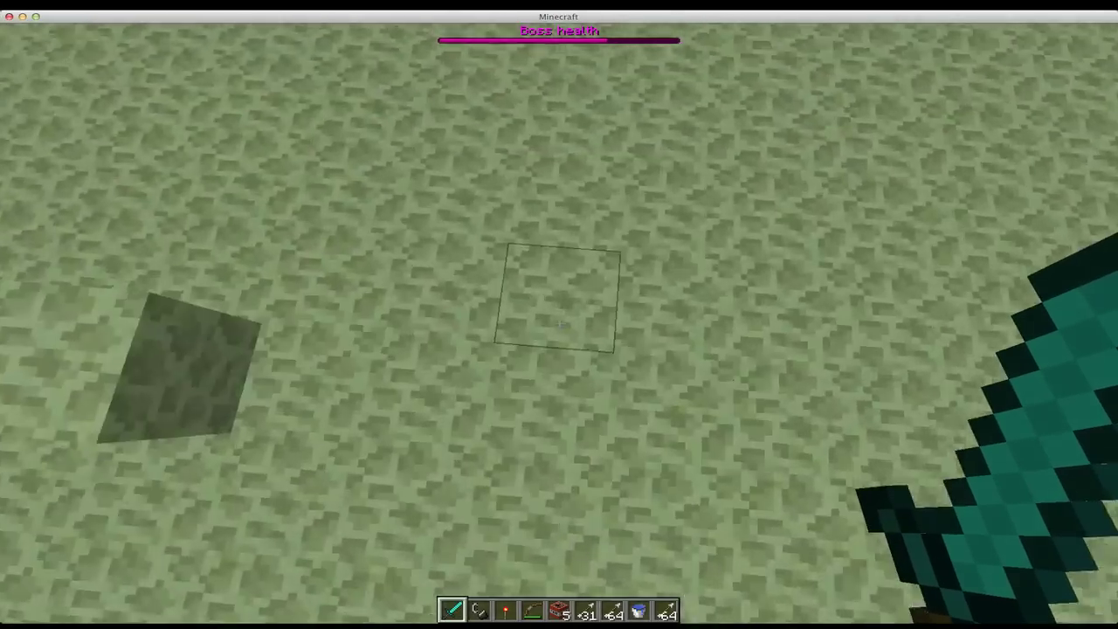
# Mine down through the end stone shaft and select the redstone torch in hotbar slot 3
pyautogui.click(559, 323)
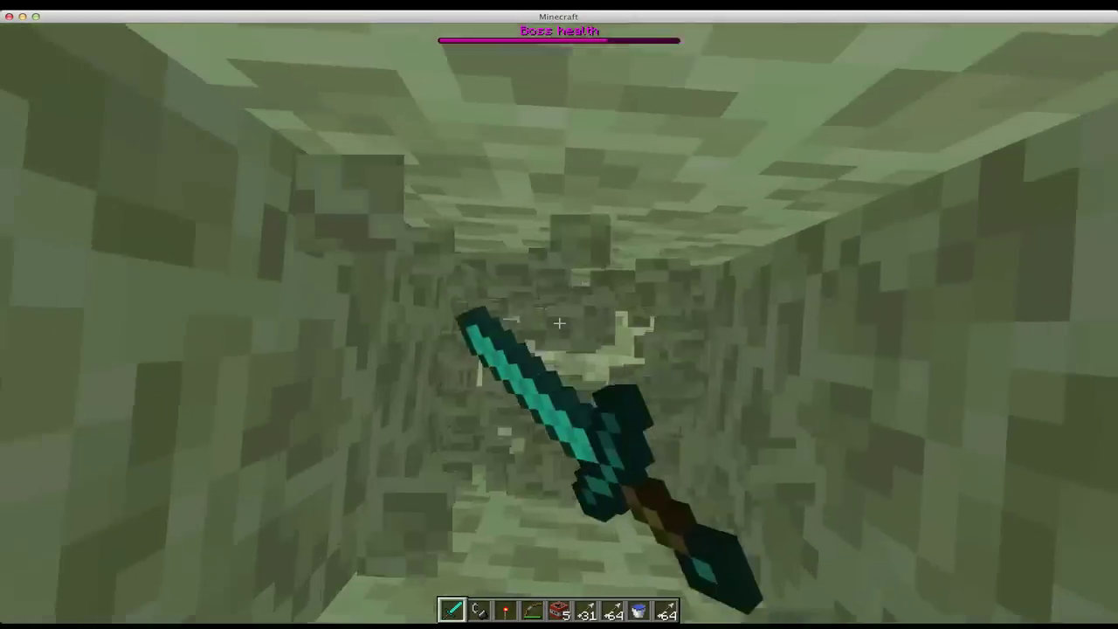
pyautogui.click(559, 323)
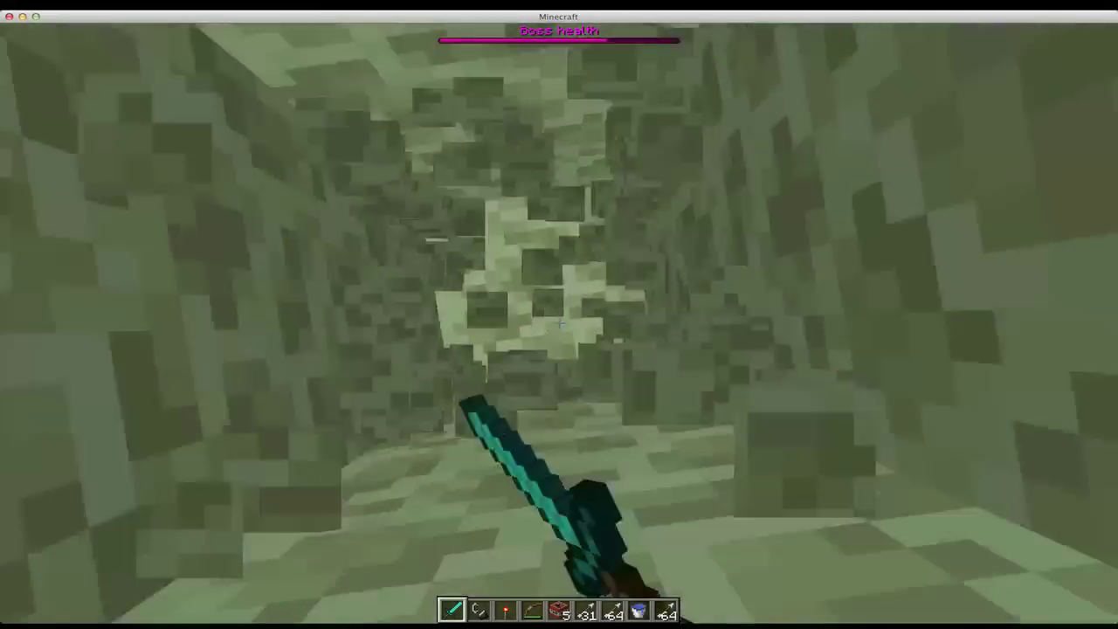
pyautogui.click(559, 323)
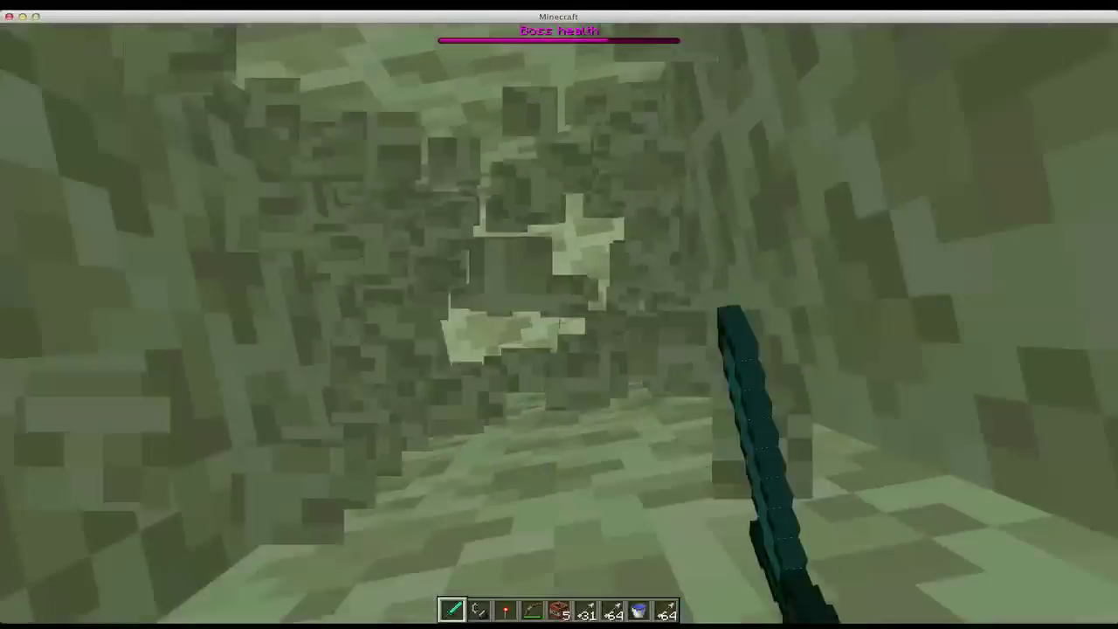
pyautogui.press('3')
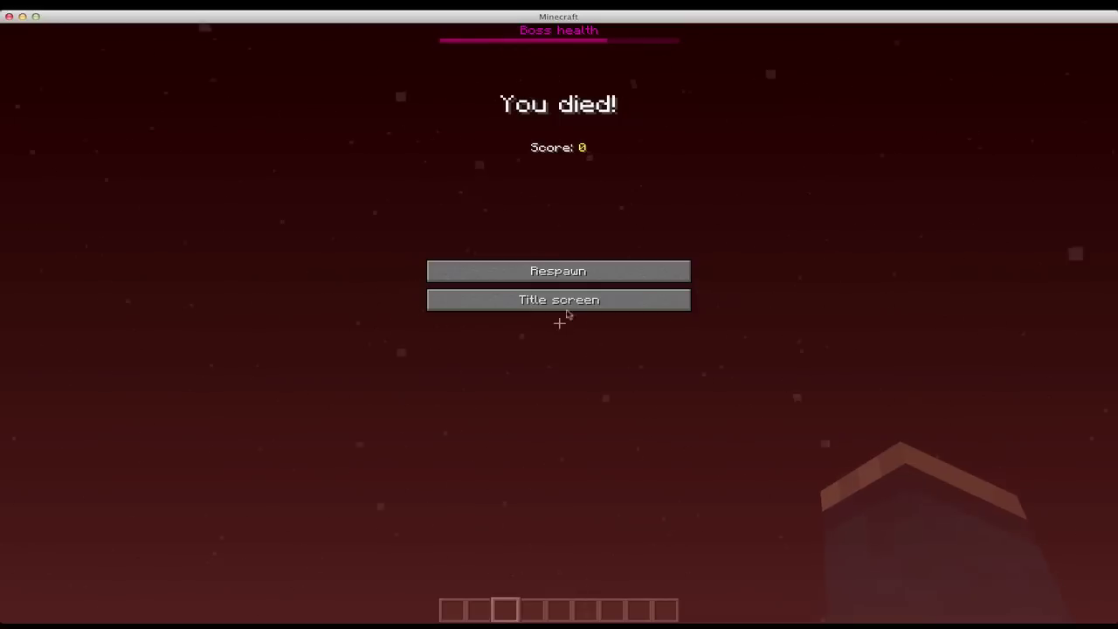
# Respawn in the Overworld, walk past the birch tree, and place a stone block on the path
pyautogui.click(559, 278)
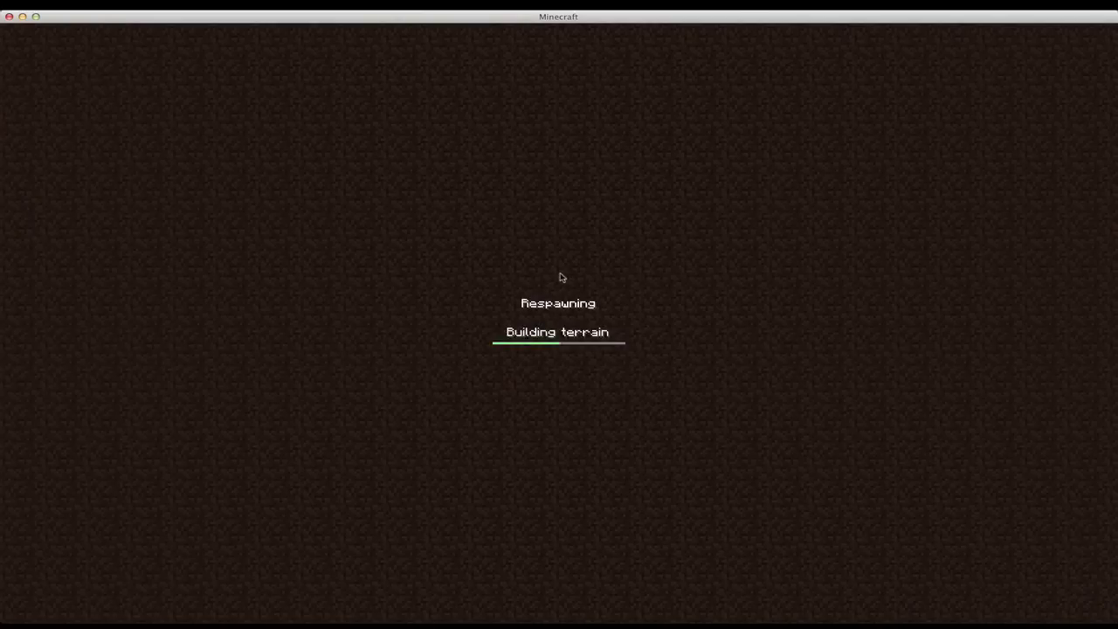
pyautogui.press('w')
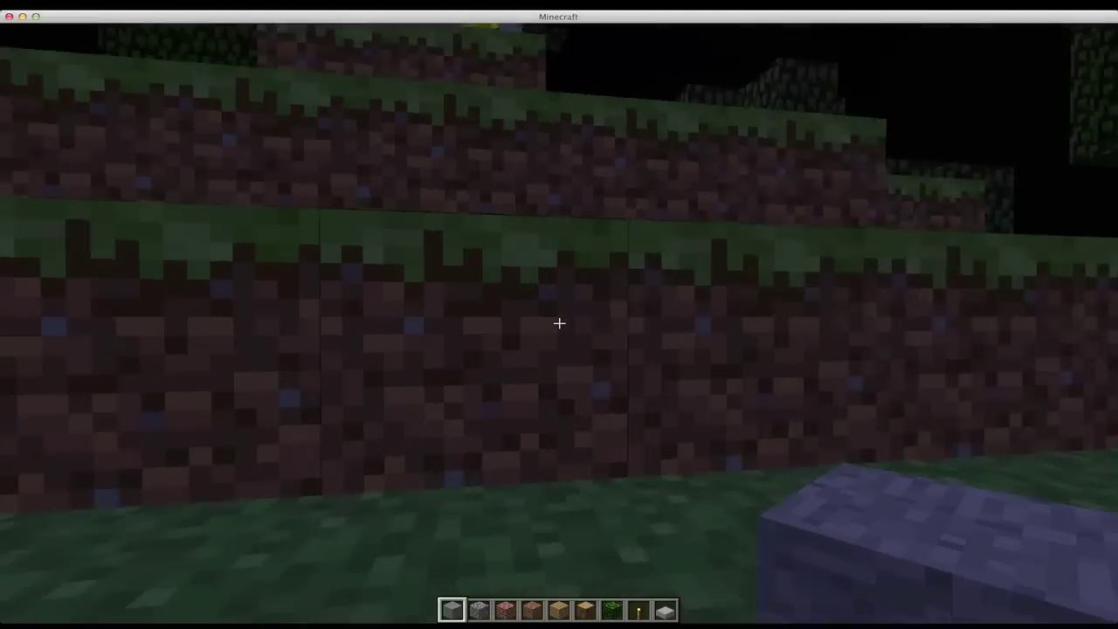
pyautogui.press('w')
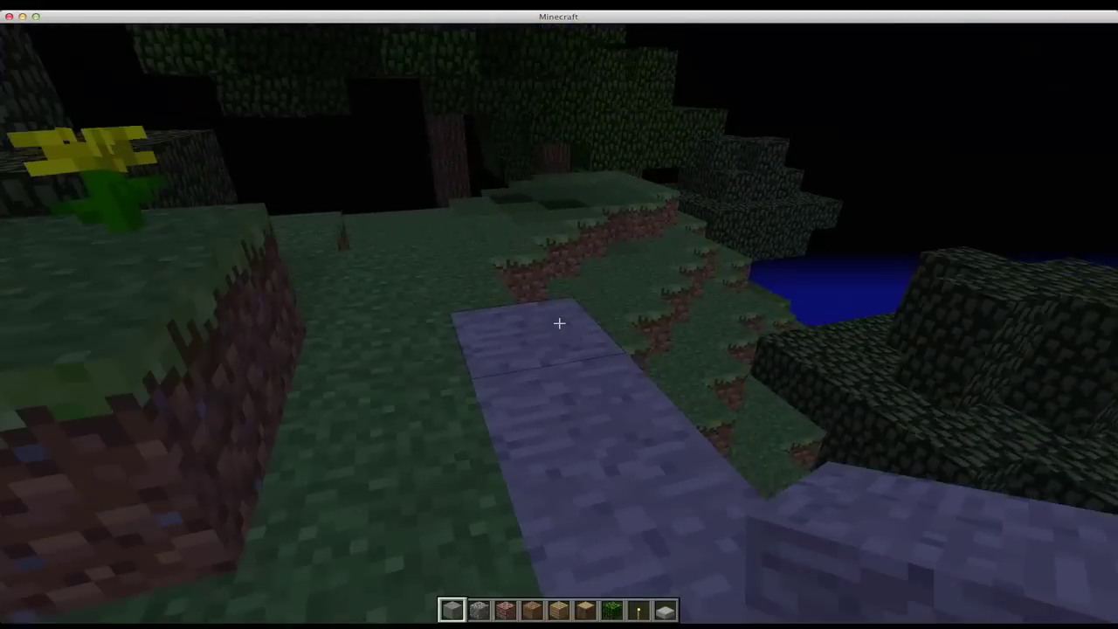
pyautogui.rightClick(559, 323)
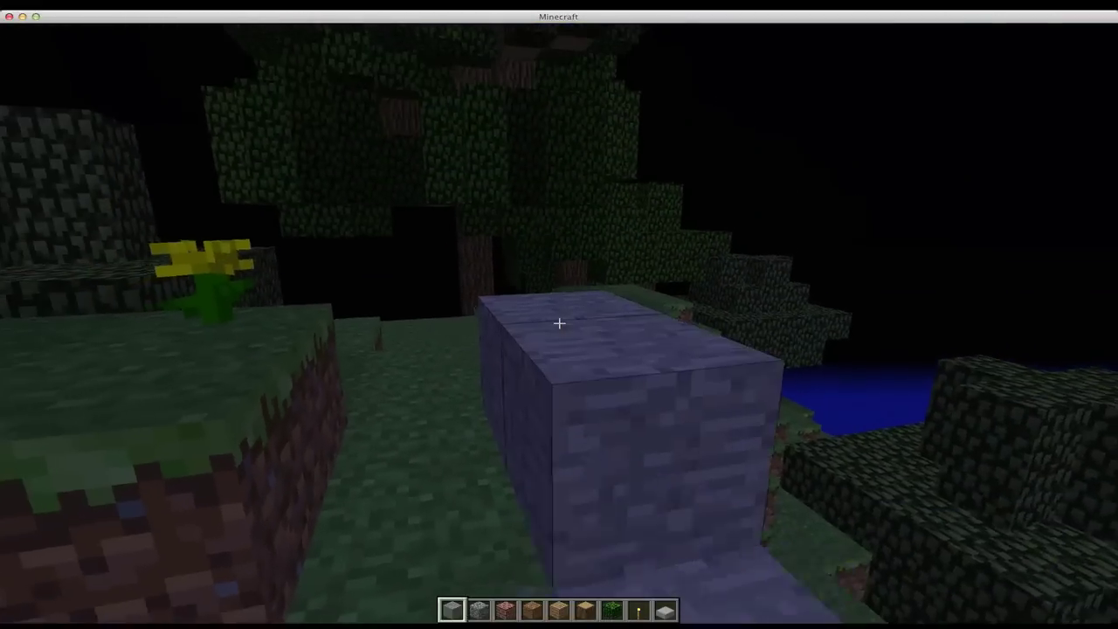